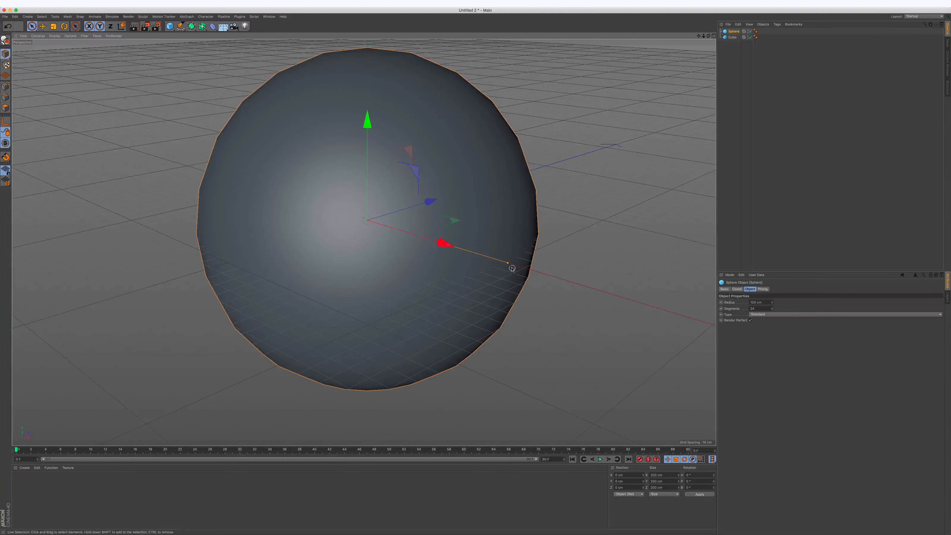
# Shrink the sphere to a radius of about 6.6 cm
pyautogui.moveTo(508, 262); pyautogui.dragTo(362, 260)
pyautogui.click(363, 260)
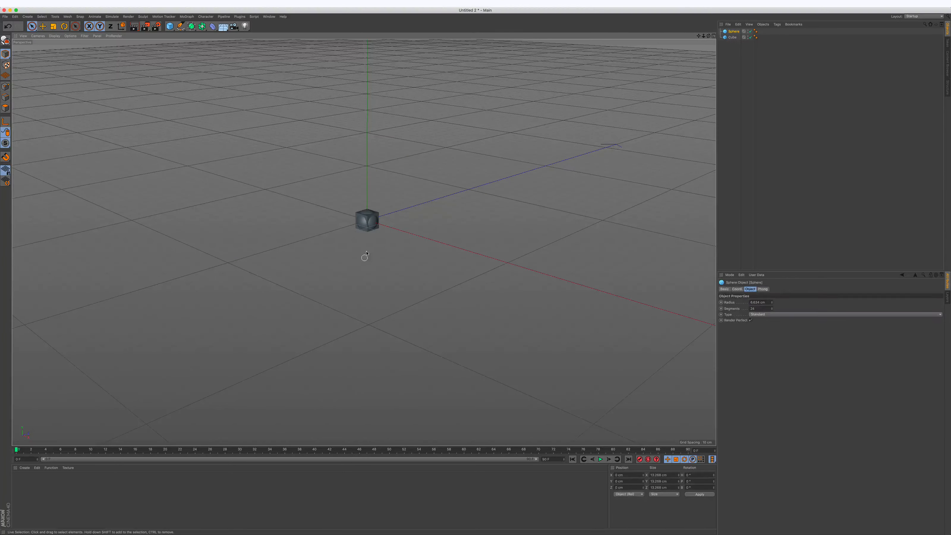
pyautogui.scroll(5, 367, 228)
pyautogui.scroll(-5, 367, 229)
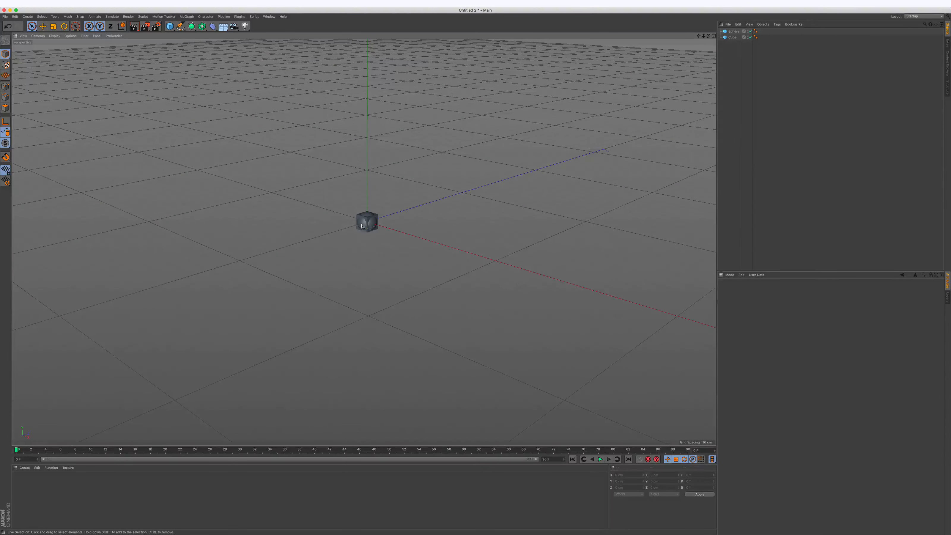
# Add a MoGraph Cloner and make the sphere and the cube its children
pyautogui.click(186, 16)
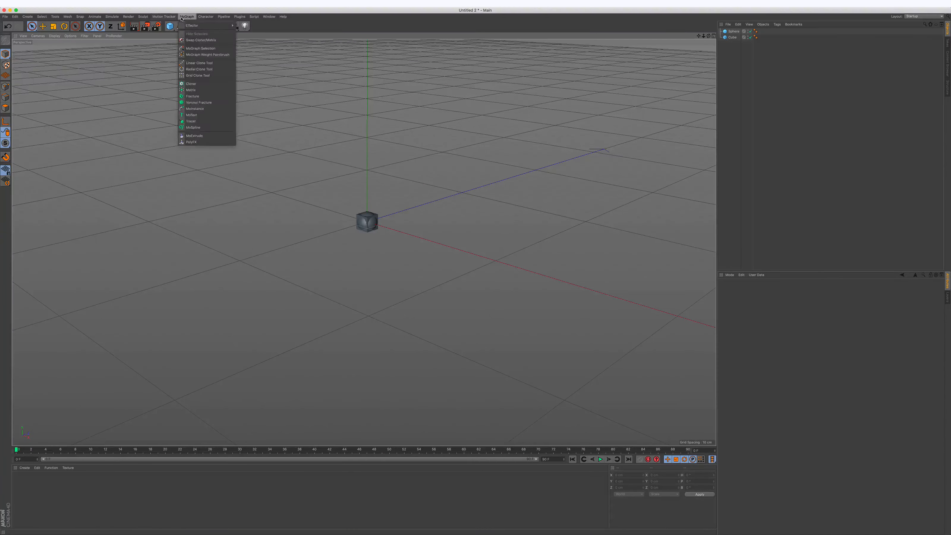
pyautogui.click(191, 84)
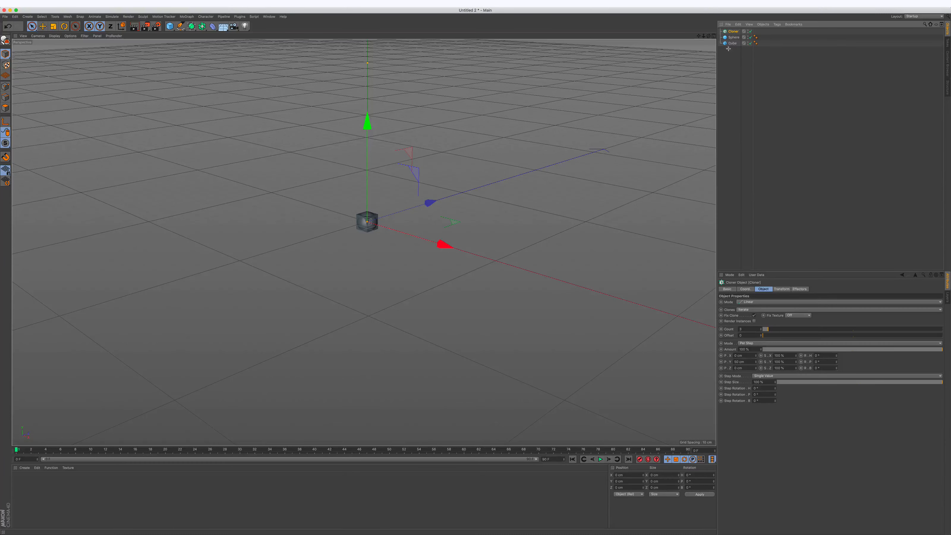
pyautogui.moveTo(734, 36); pyautogui.dragTo(737, 31)
pyautogui.click(735, 31)
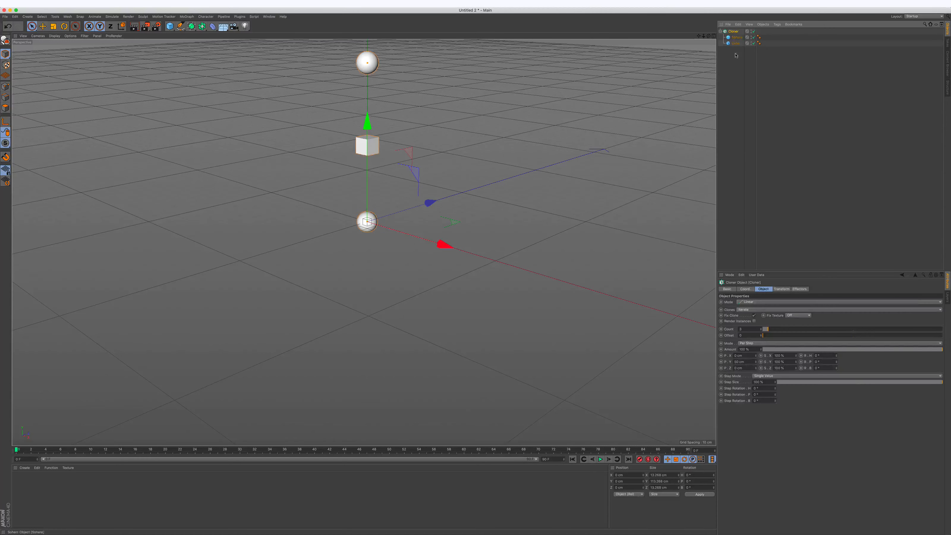
# Switch the Cloner to Grid Array mode with a count of 6 in each direction
pyautogui.click(760, 302)
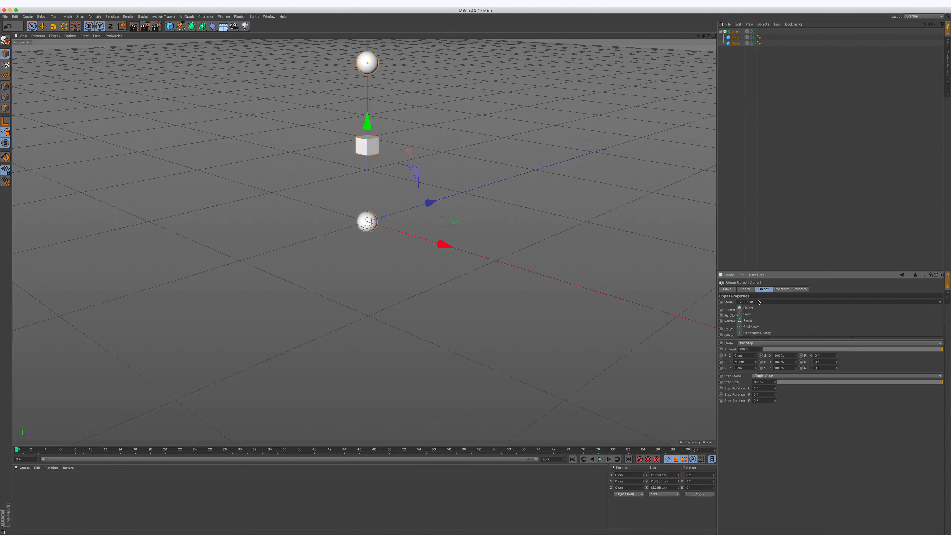
pyautogui.click(759, 326)
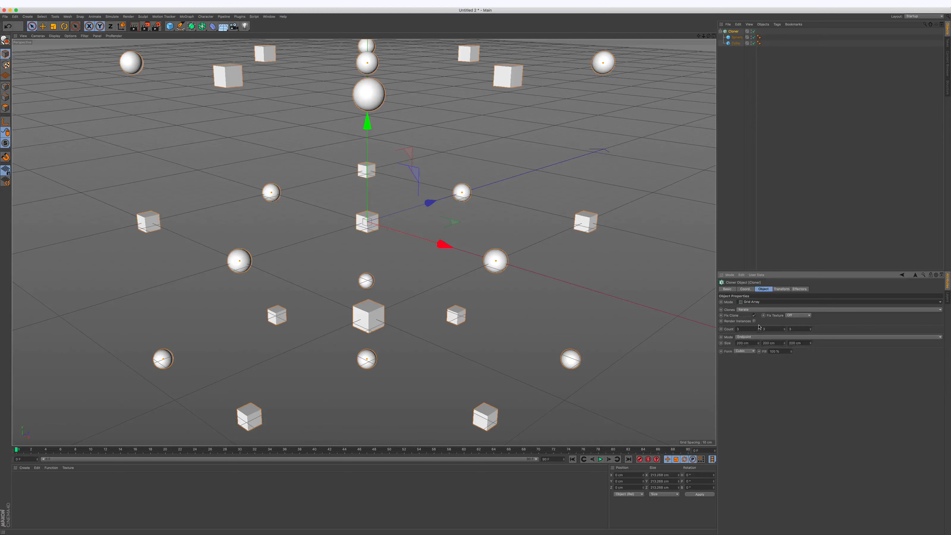
pyautogui.scroll(-6, 413, 219)
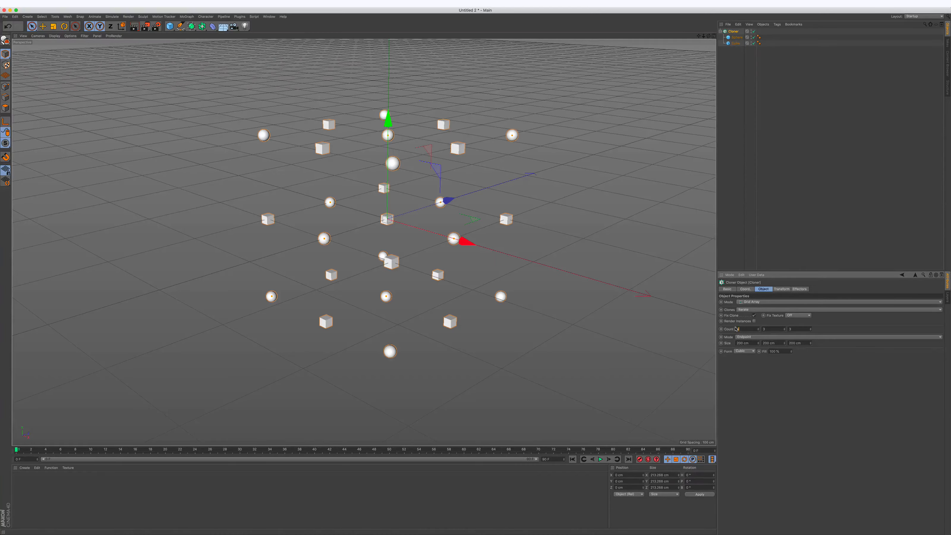
pyautogui.moveTo(766, 328); pyautogui.dragTo(789, 329)
pyautogui.click(808, 372)
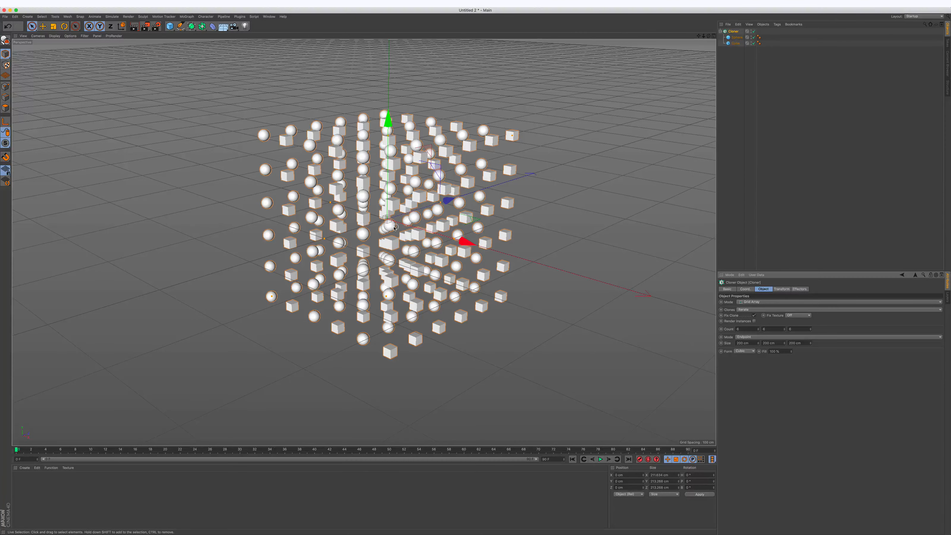
# Add a Soft Body simulation tag to the Cloner
pyautogui.scroll(2, 393, 228)
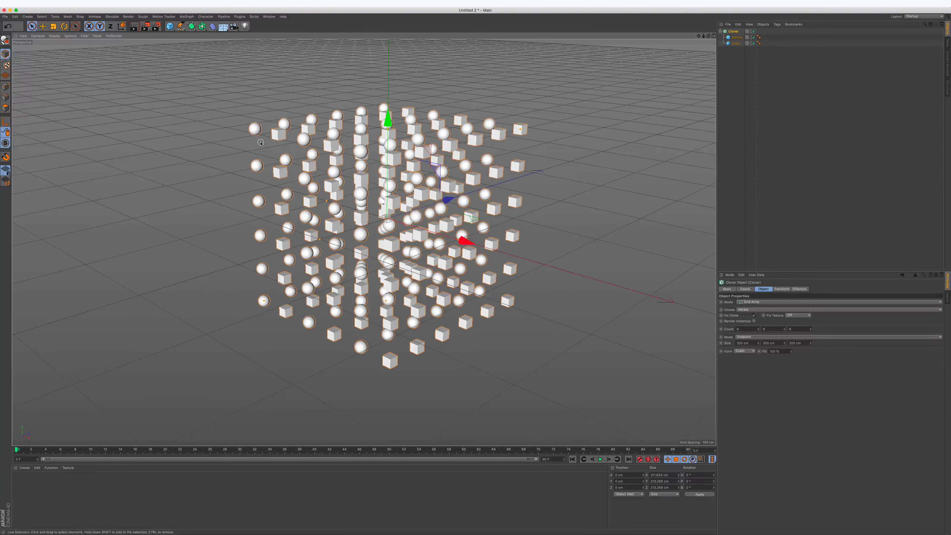
pyautogui.scroll(-2, 452, 126)
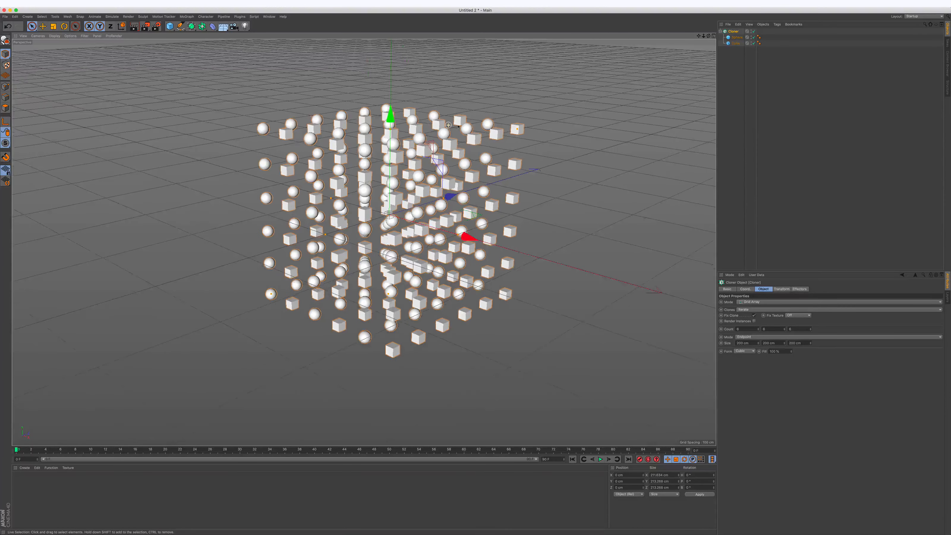
pyautogui.click(777, 25)
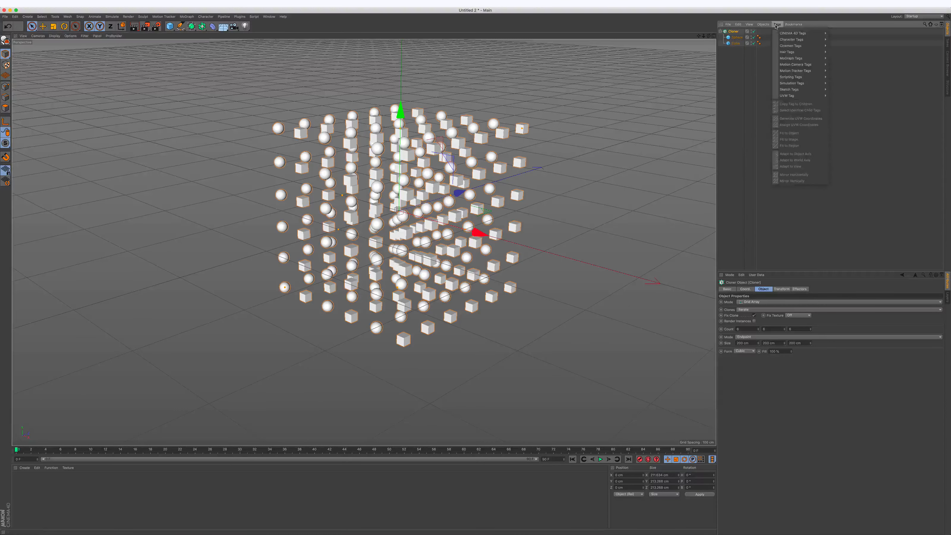
pyautogui.moveTo(802, 83)
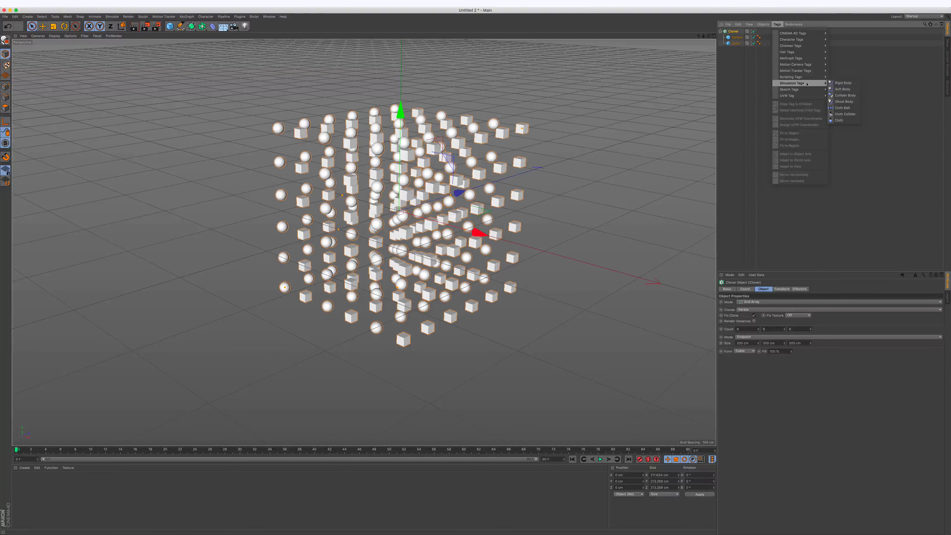
pyautogui.click(843, 89)
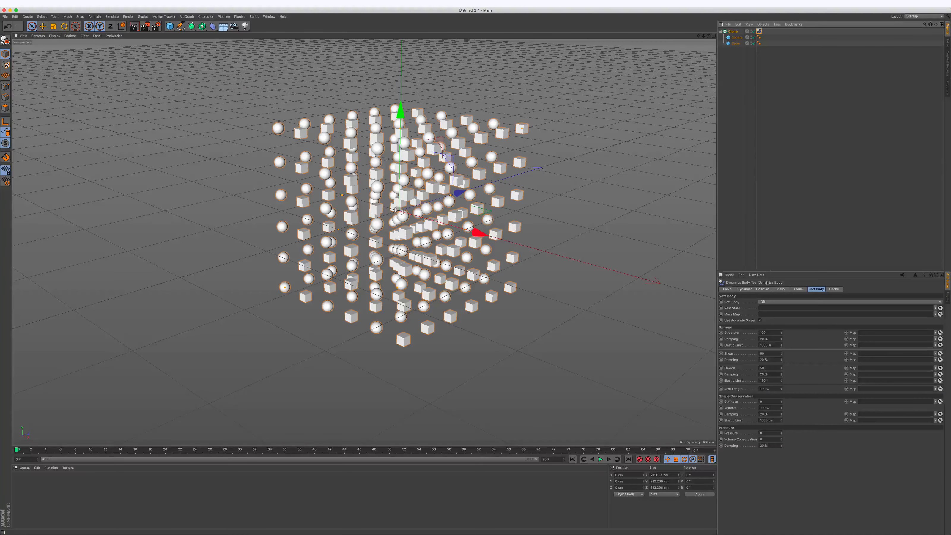
# Set the dynamics tag's collision to Apply Tag to Children with Individual Elements on All, and preview the simulation
pyautogui.click(763, 289)
pyautogui.click(775, 302)
pyautogui.click(776, 308)
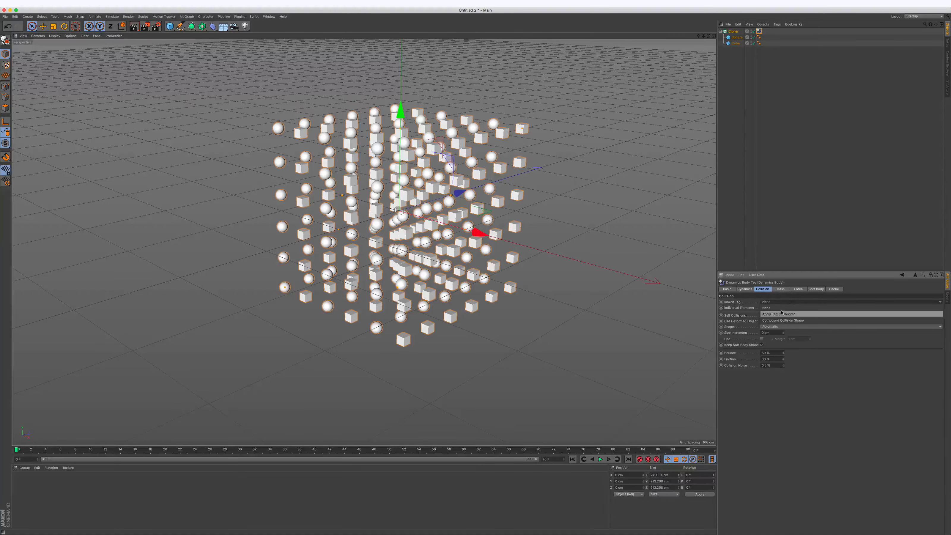
pyautogui.click(773, 307)
pyautogui.click(770, 332)
pyautogui.doubleClick(770, 332)
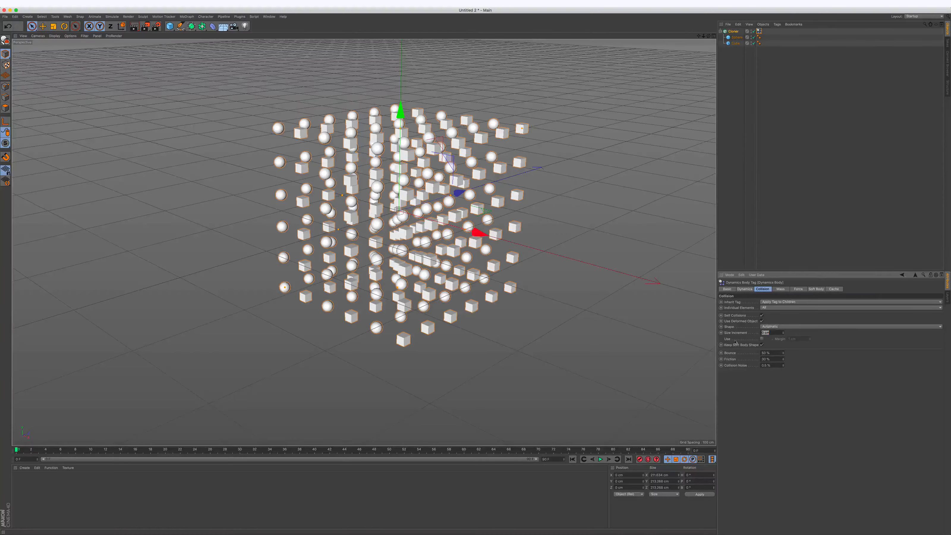
pyautogui.click(601, 460)
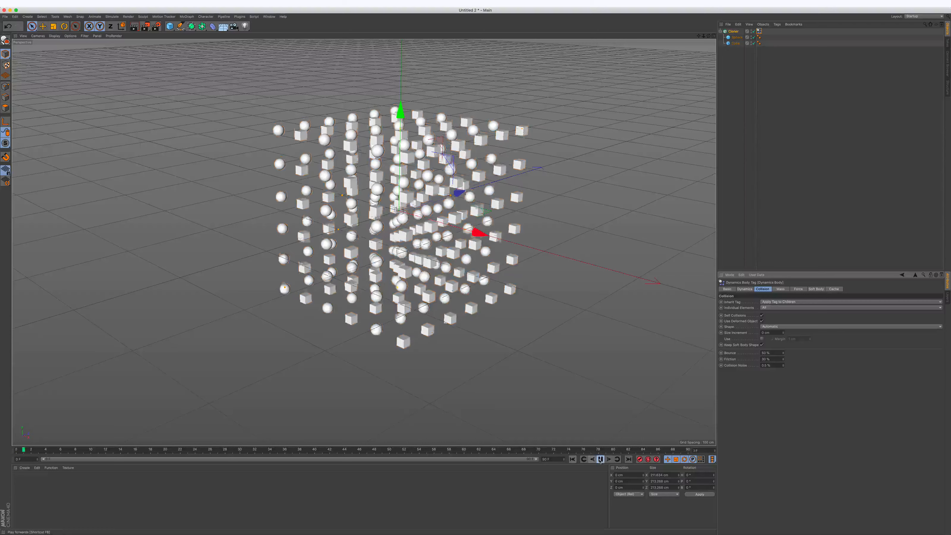
pyautogui.click(574, 460)
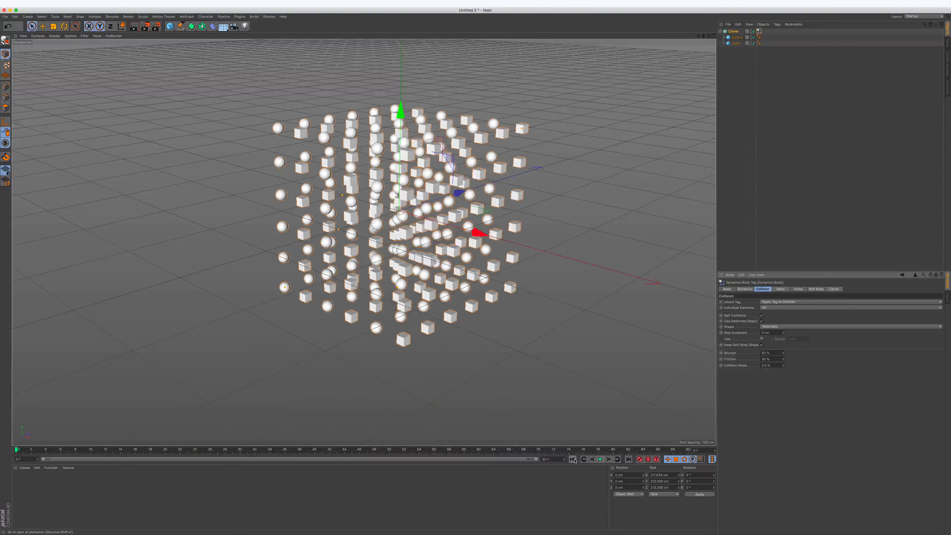
# Try the Moving Mesh collision shape on the dynamics tag and play the simulation, returning to the first frame
pyautogui.click(780, 328)
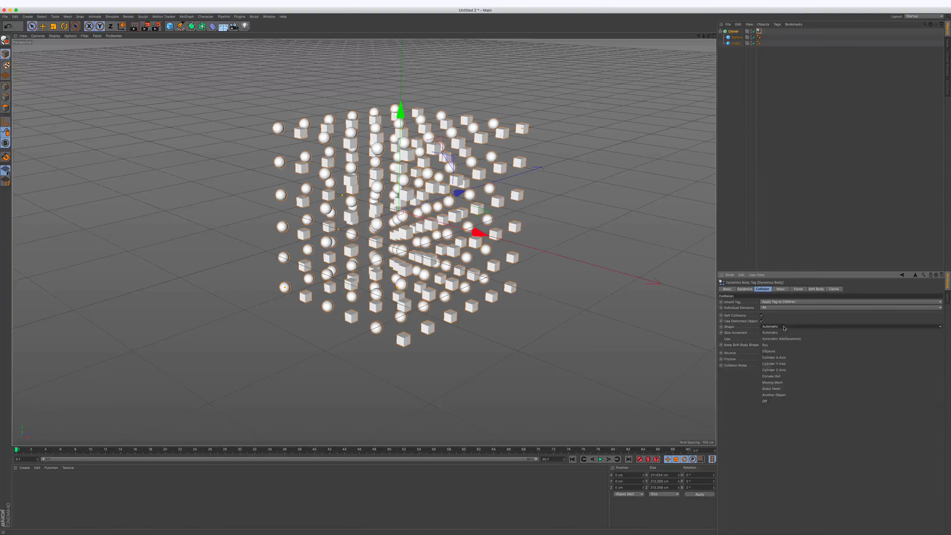
pyautogui.click(785, 384)
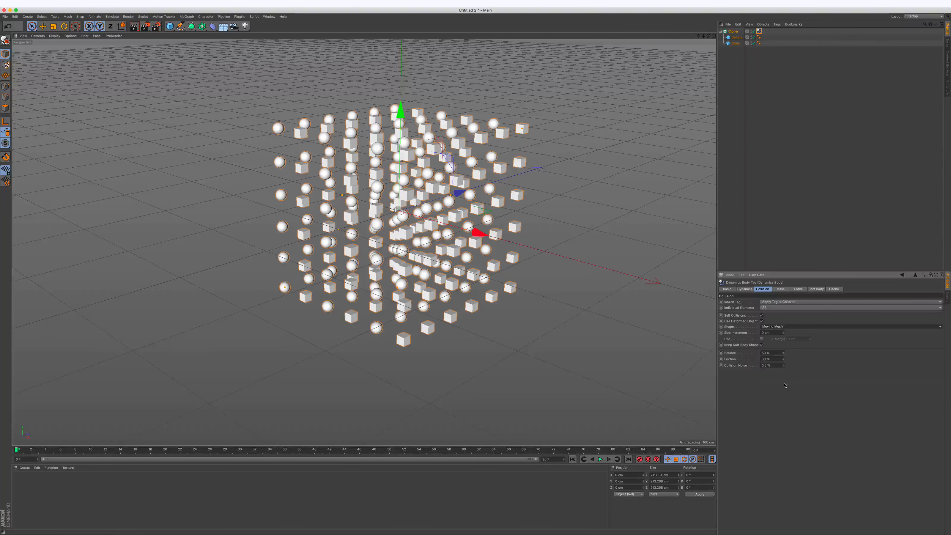
pyautogui.click(600, 459)
pyautogui.click(600, 460)
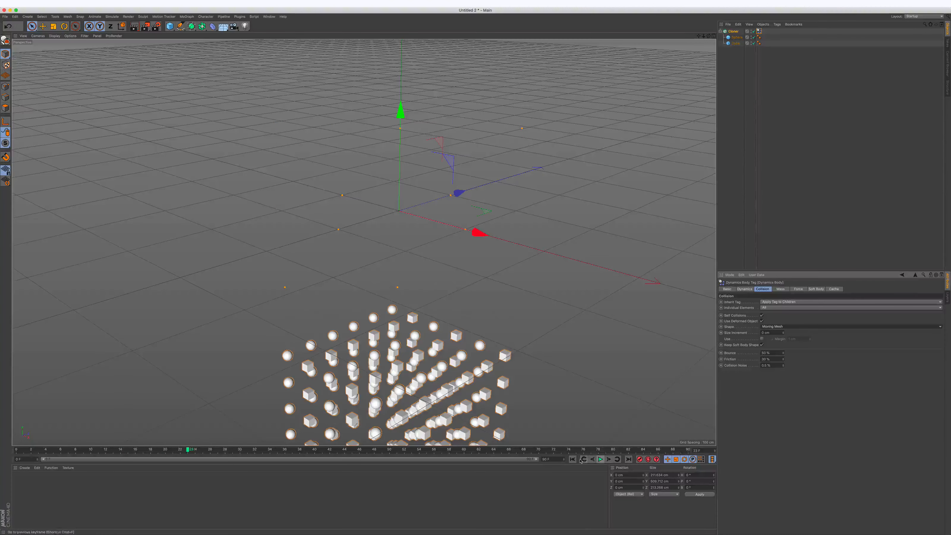
pyautogui.click(572, 459)
# Set the dynamics tag's collision shape to Static Mesh and preview the simulation
pyautogui.click(791, 327)
pyautogui.click(783, 389)
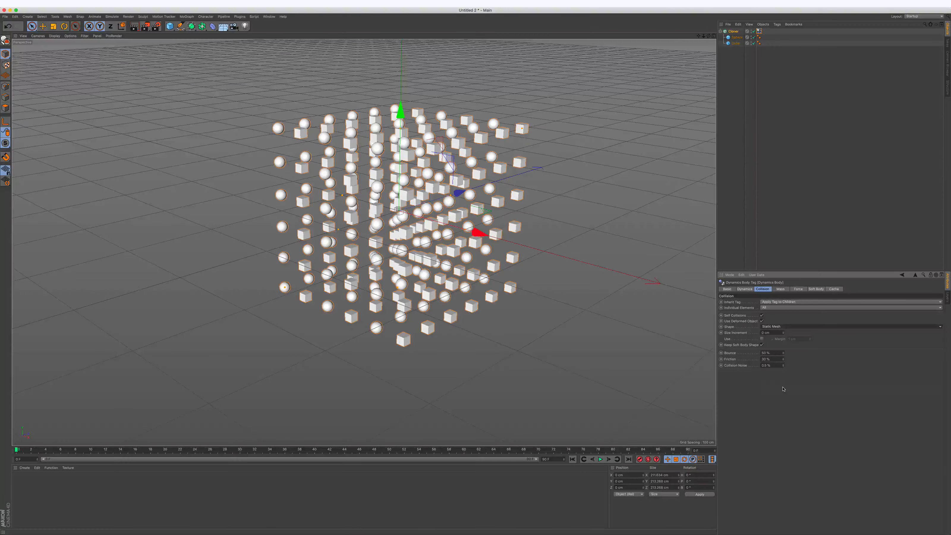
pyautogui.click(599, 460)
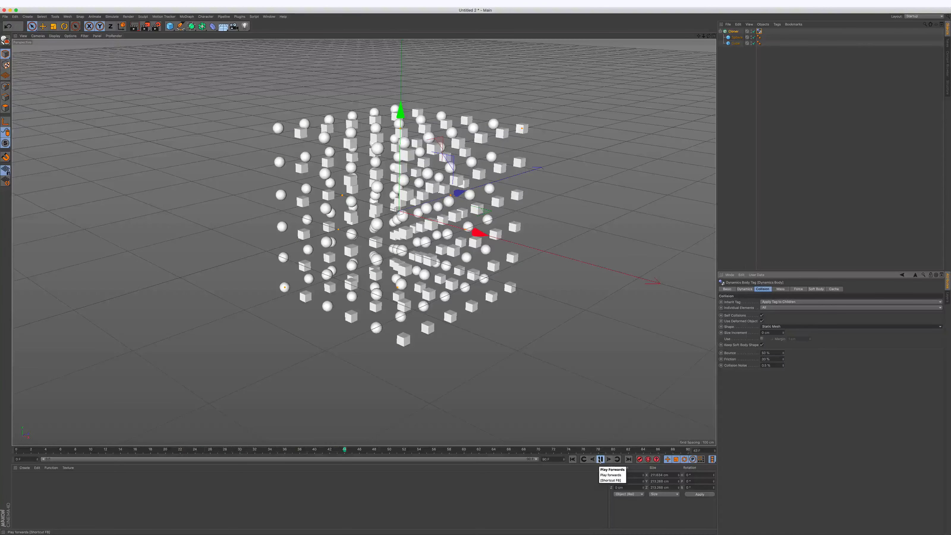
pyautogui.click(600, 459)
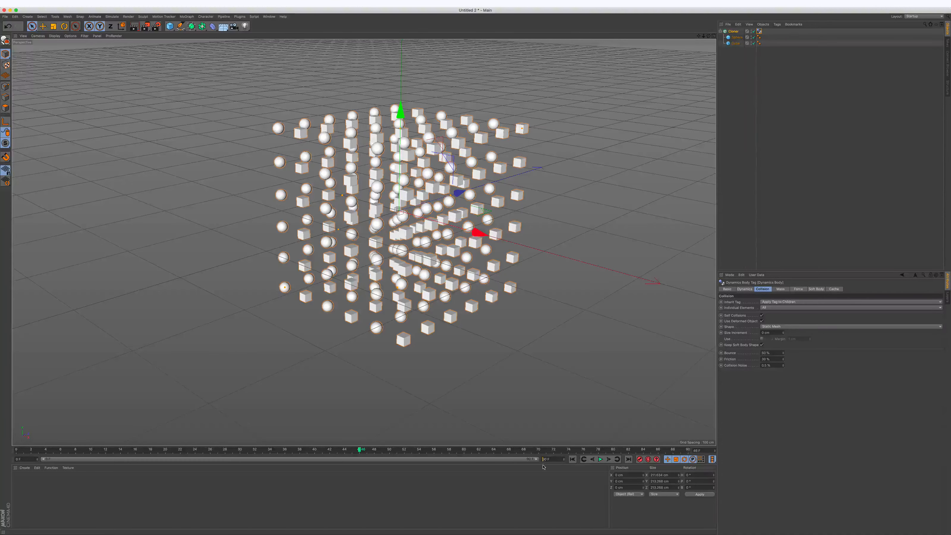
# Raise the project's end frame and extend the preview range over the full timeline
pyautogui.press('Return')
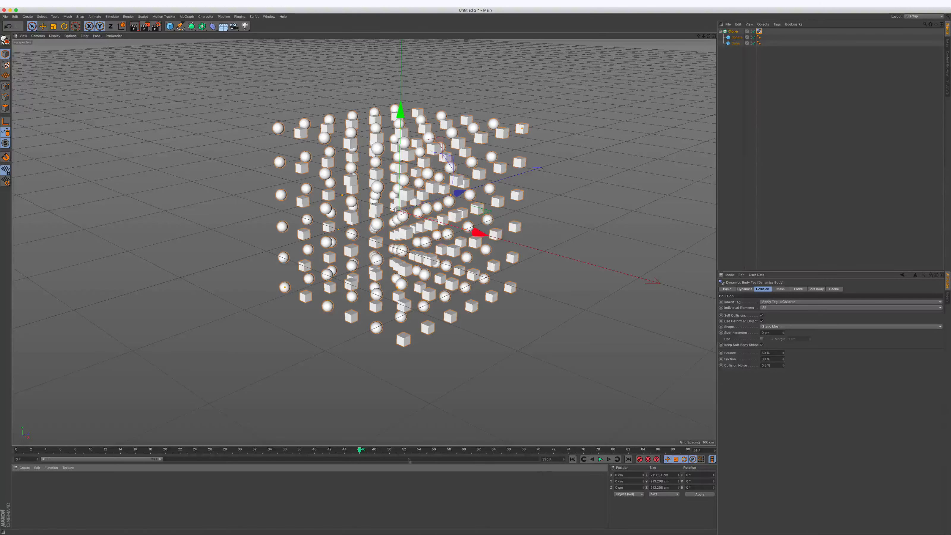
pyautogui.moveTo(161, 460); pyautogui.dragTo(538, 459)
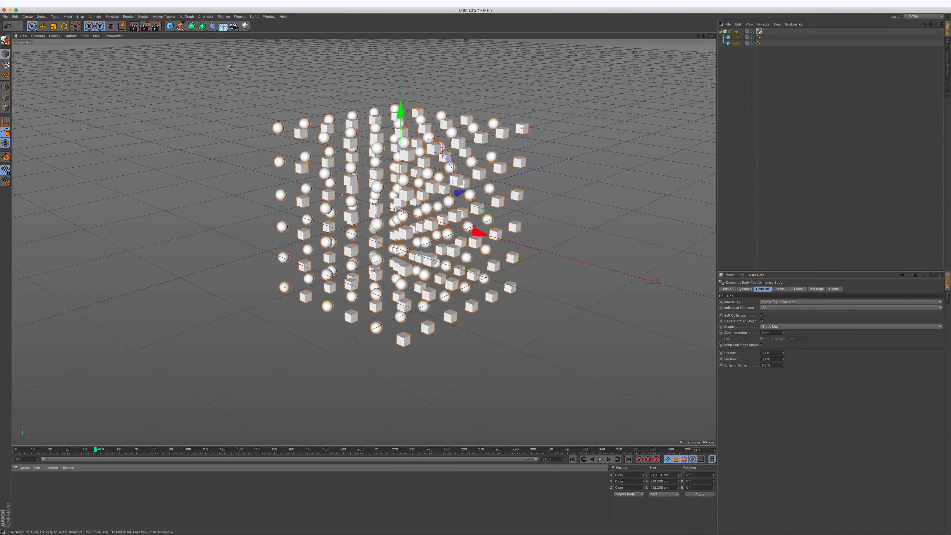
# Add a second sphere at the centre of the clone grid and shrink its radius to about 43 cm
pyautogui.click(170, 26)
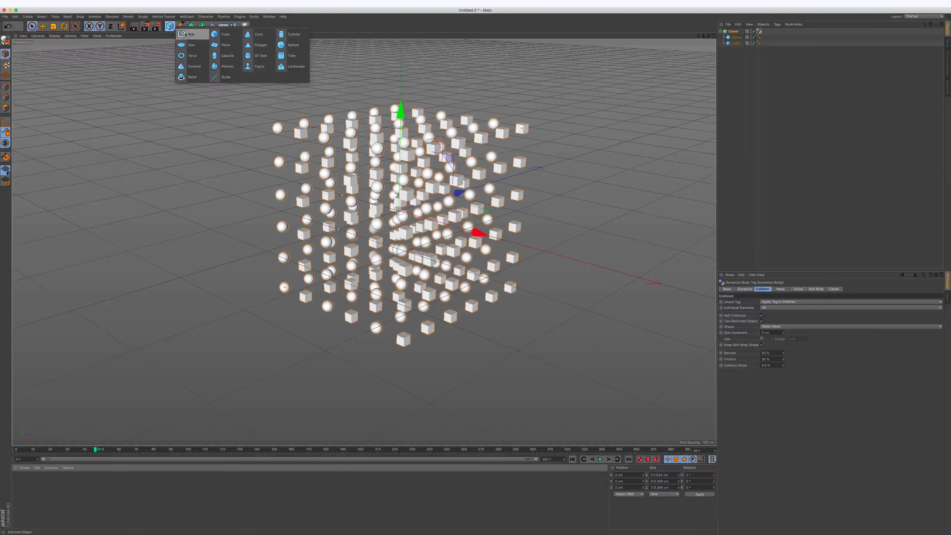
pyautogui.click(281, 44)
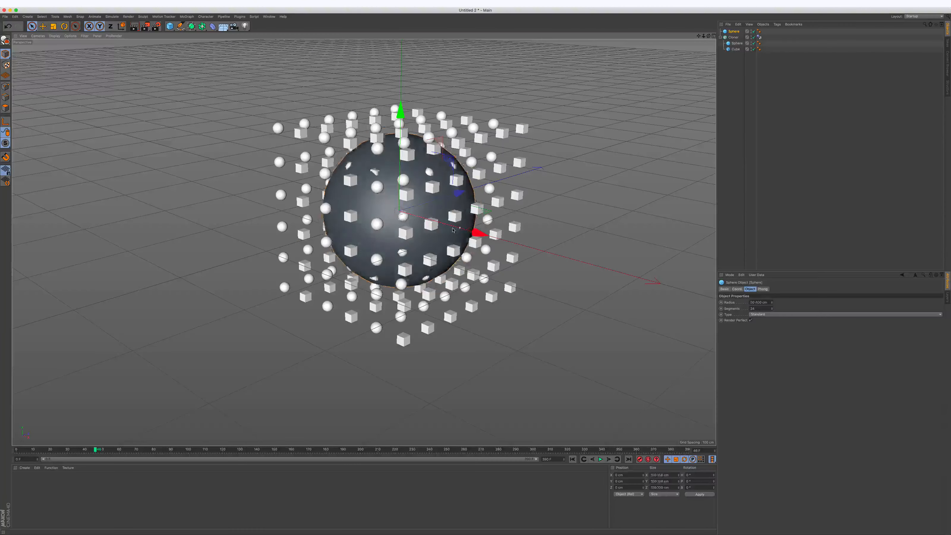
pyautogui.moveTo(467, 230); pyautogui.dragTo(423, 232)
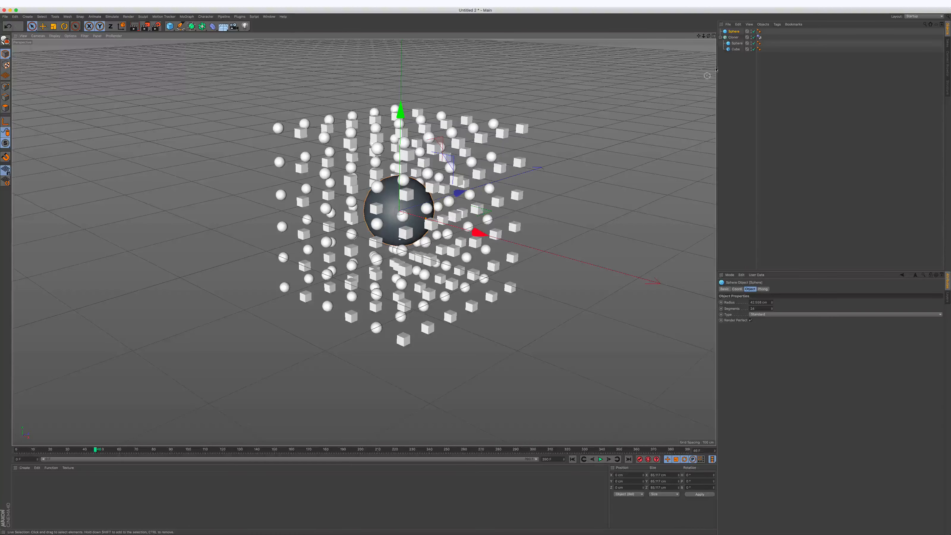
# Add a Vibrate tag to the large central sphere
pyautogui.click(777, 25)
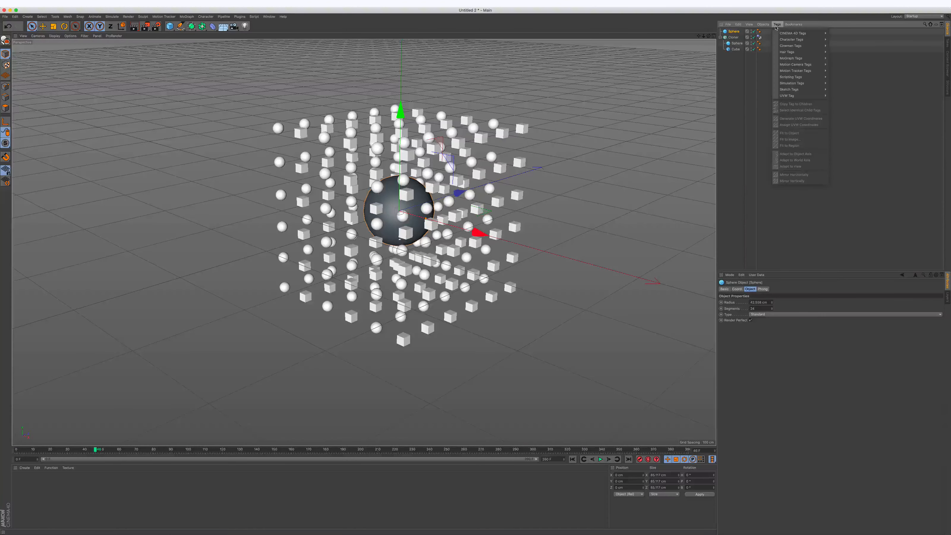
pyautogui.moveTo(794, 33)
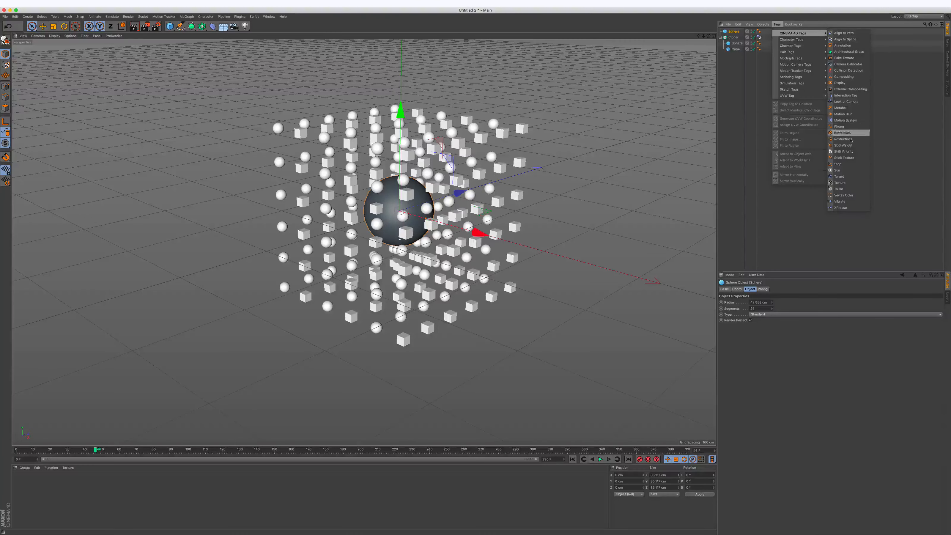
pyautogui.click(849, 202)
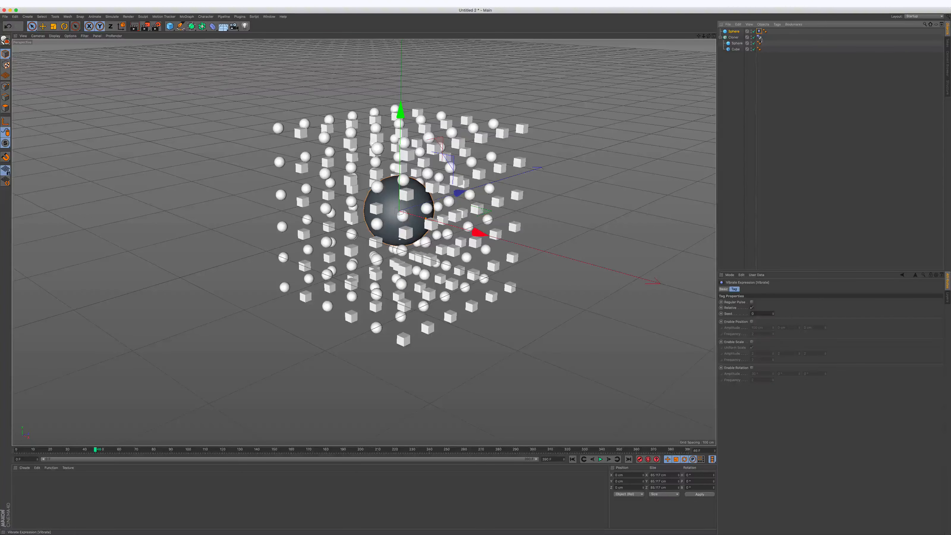
# Enable position vibration with an amplitude of 200 cm on all three axes and play the animation from the start
pyautogui.click(752, 322)
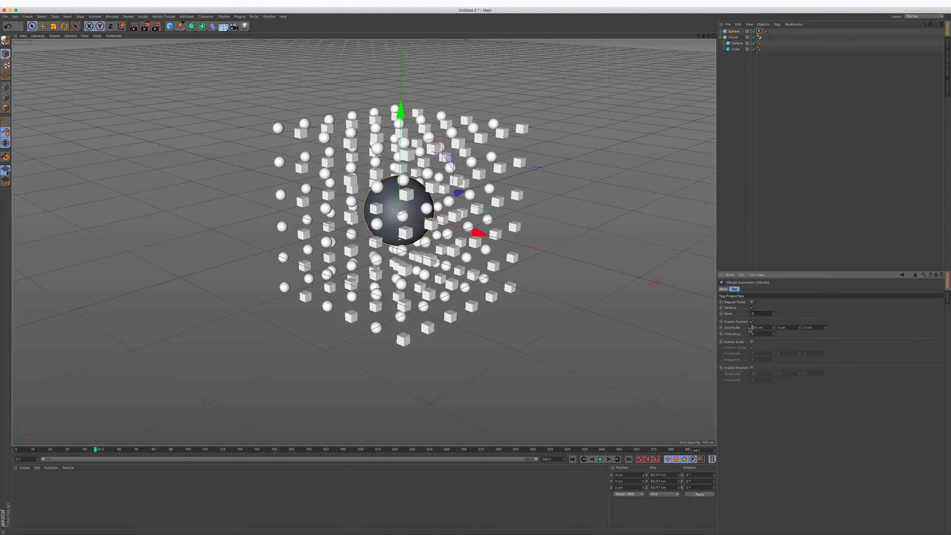
pyautogui.click(782, 327)
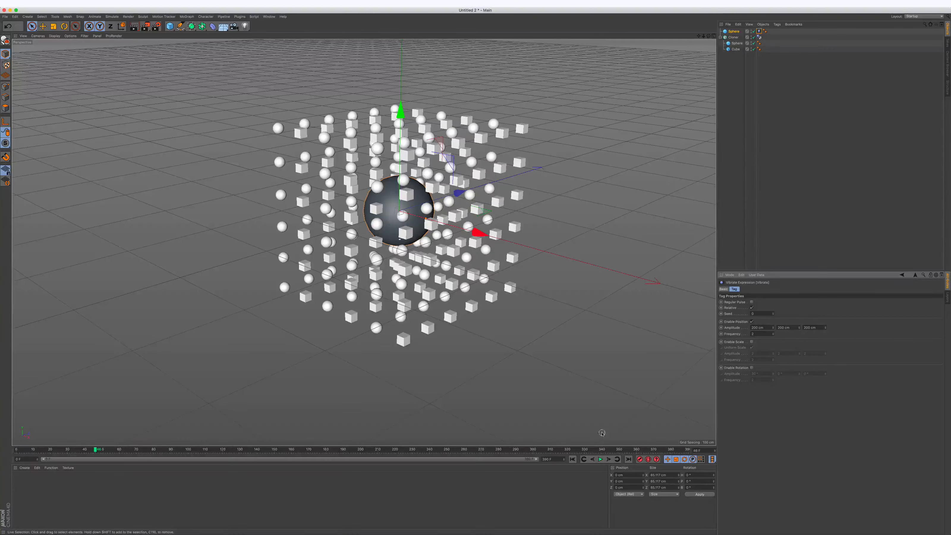
pyautogui.click(573, 459)
pyautogui.click(601, 460)
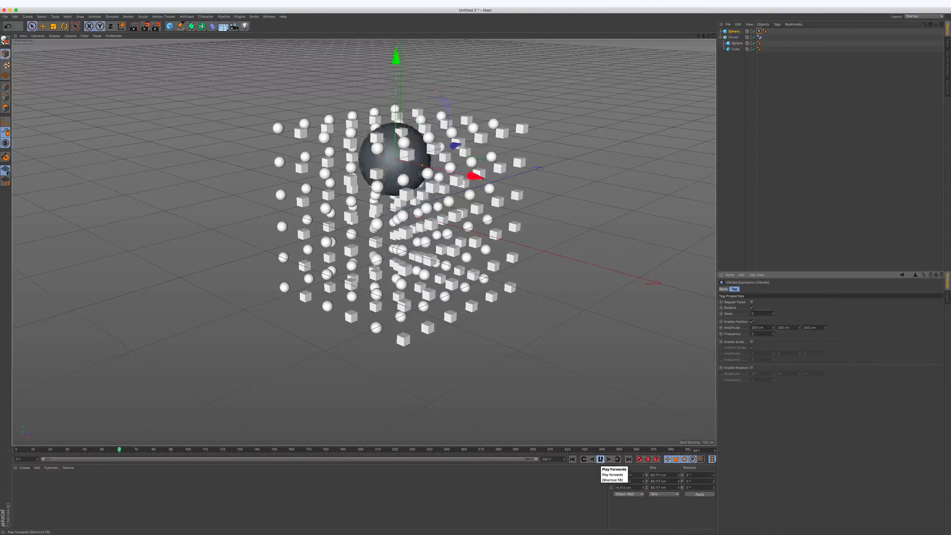
# Set the large sphere's position vibration frequency to 1, replay the animation from the start and rewind
pyautogui.click(601, 460)
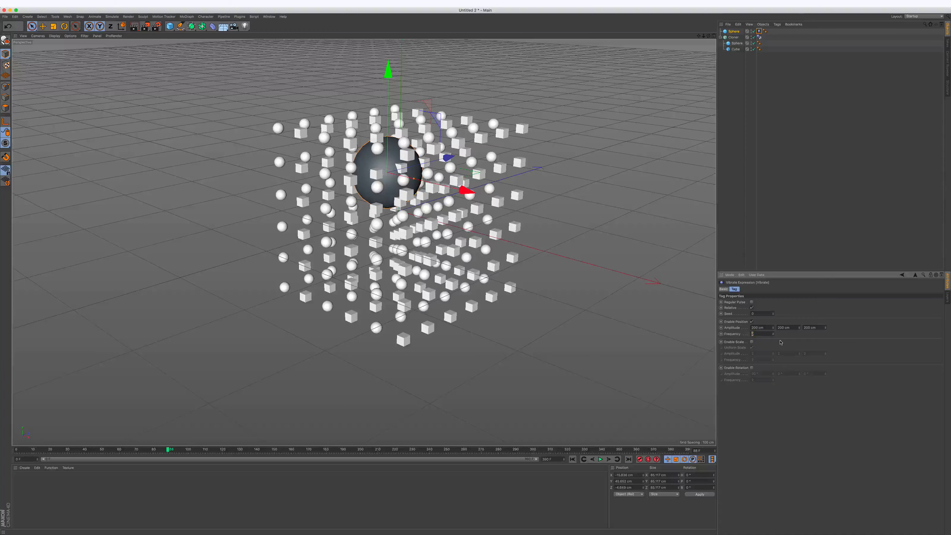
pyautogui.click(572, 459)
pyautogui.click(601, 460)
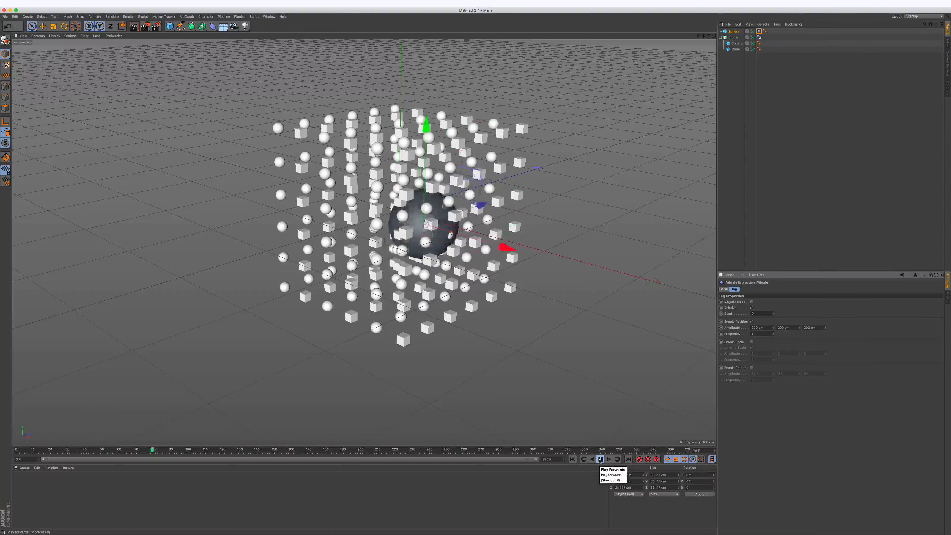
pyautogui.click(600, 460)
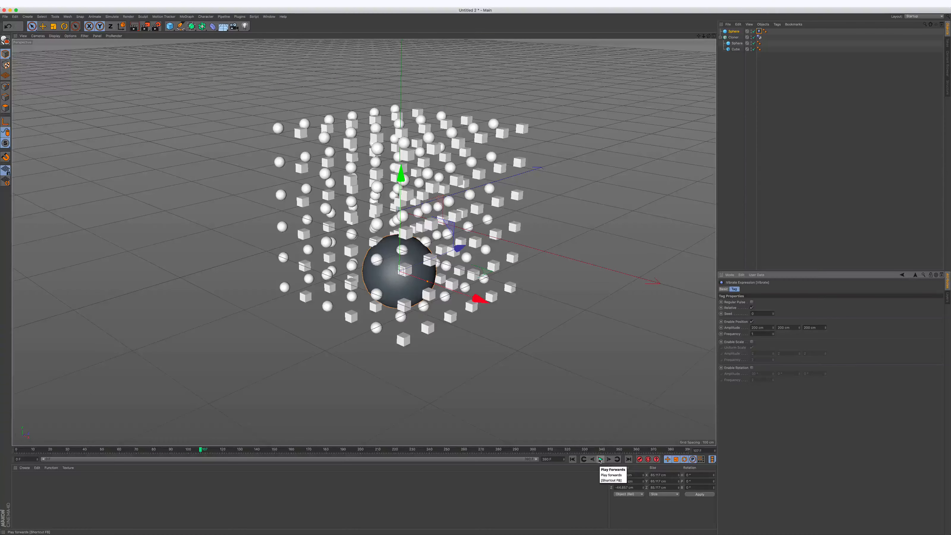
pyautogui.click(576, 460)
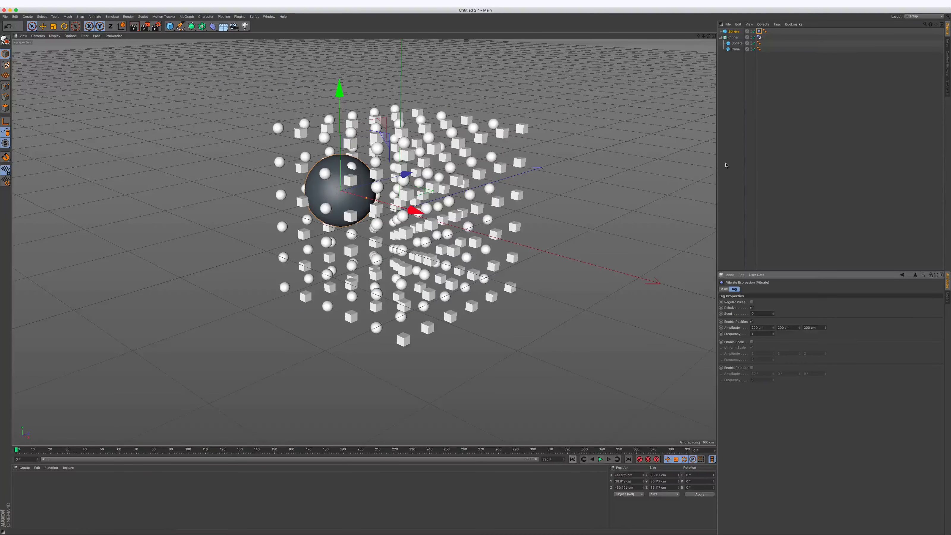
# Add a Collider Body tag to the large vibrating sphere, set its collision shape to Static Mesh and play the animation
pyautogui.click(735, 32)
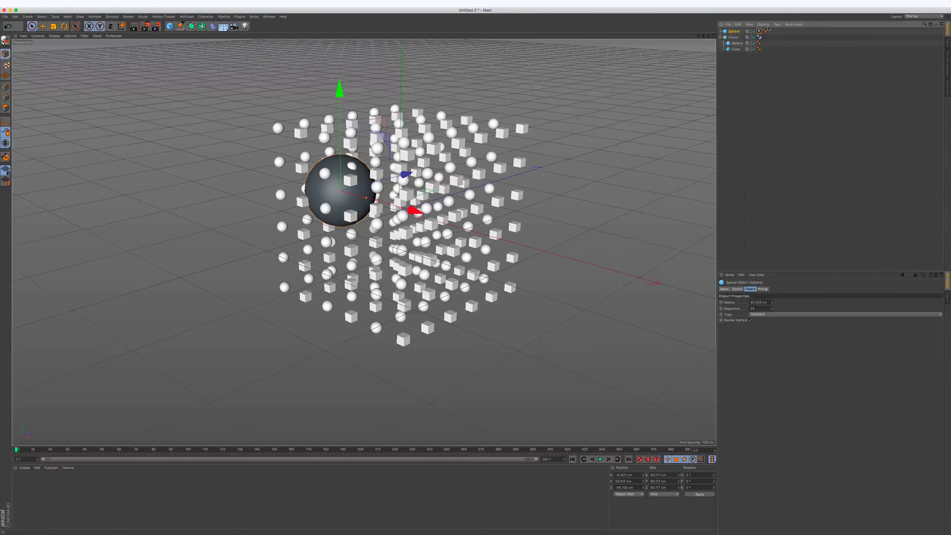
pyautogui.click(777, 24)
pyautogui.moveTo(816, 83)
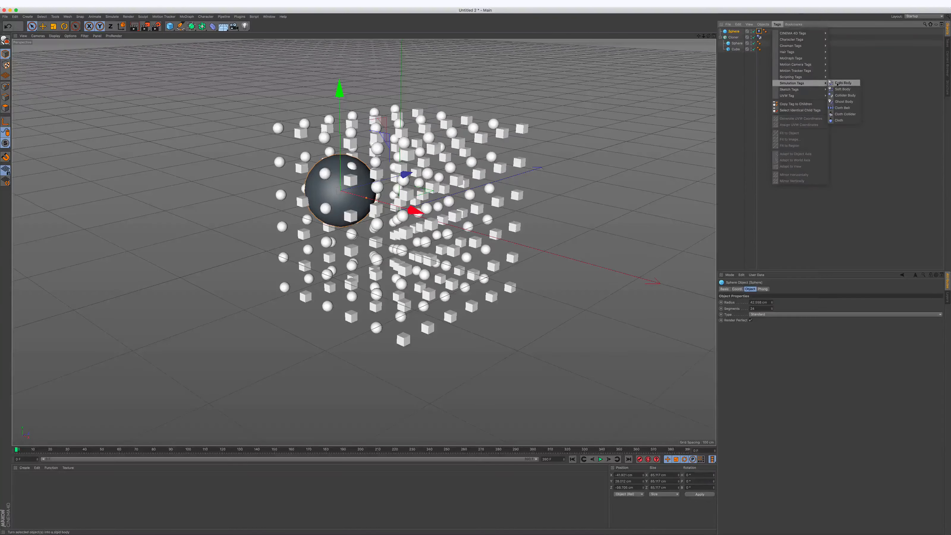
pyautogui.click(844, 95)
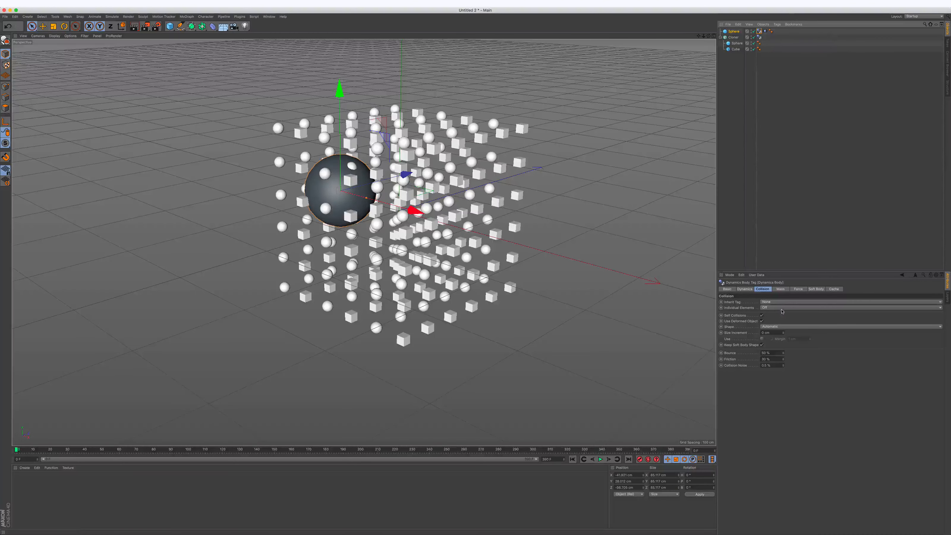
pyautogui.click(778, 326)
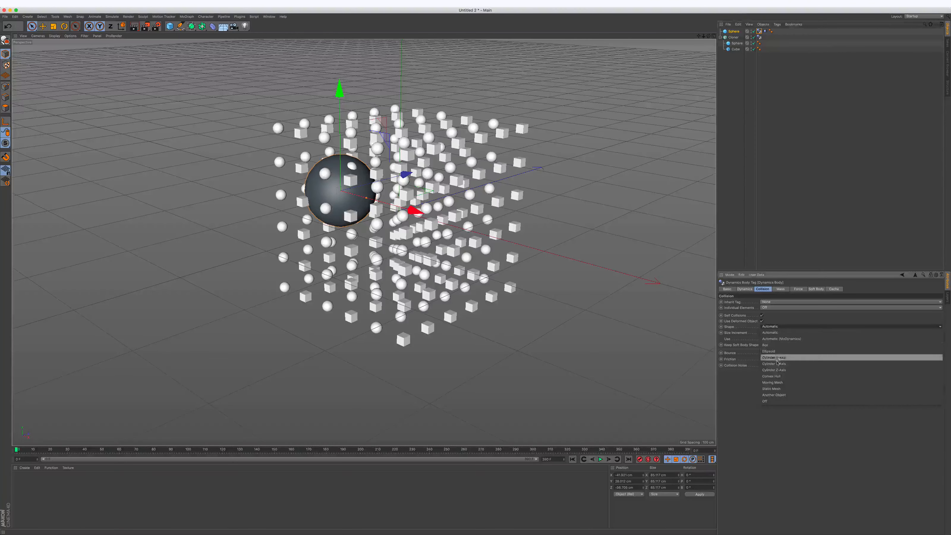
pyautogui.click(775, 388)
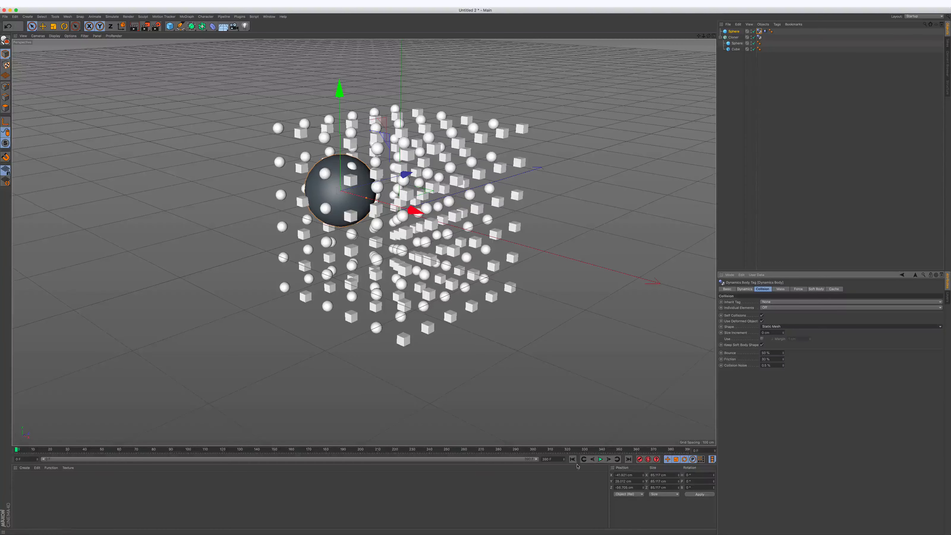
pyautogui.click(600, 461)
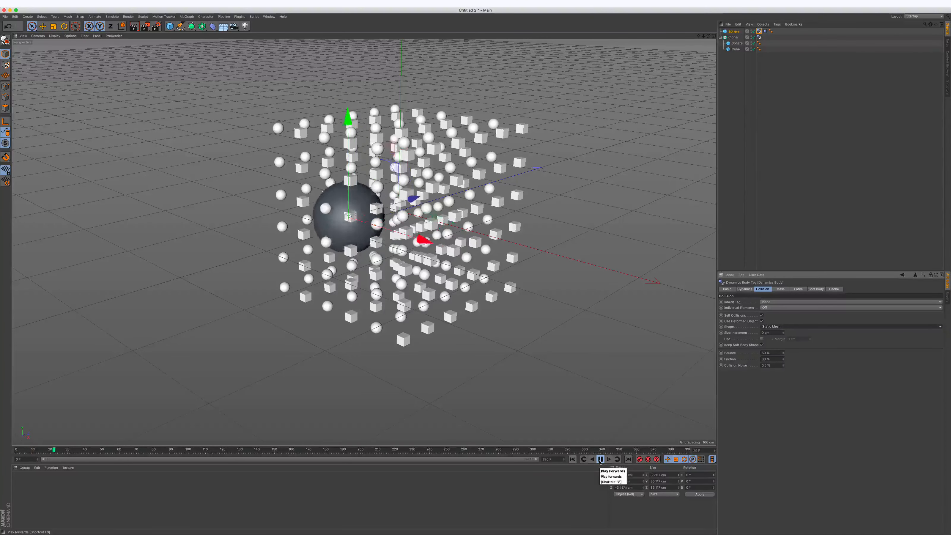
pyautogui.click(600, 461)
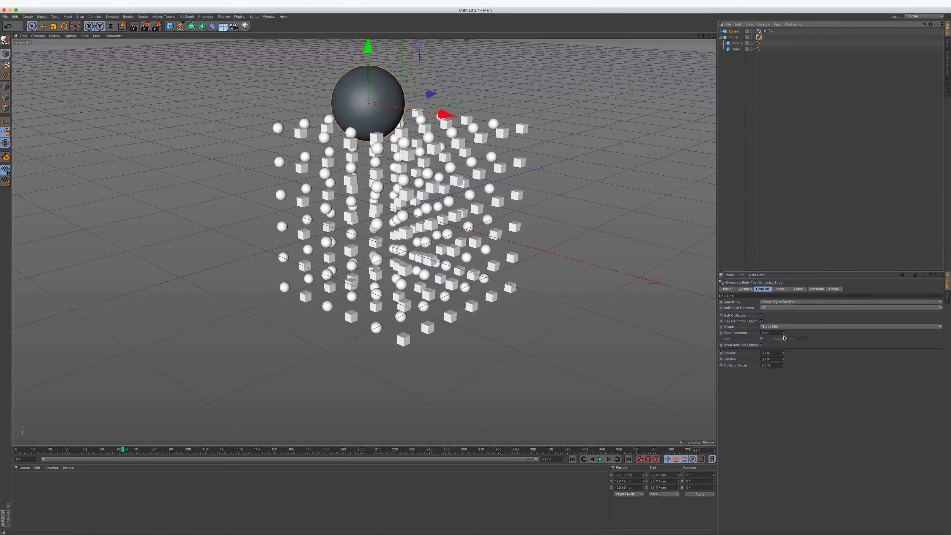
# Try the Automatic collision shape in the Cloner's dynamics tag, playing the simulation from the start and rewinding
pyautogui.click(782, 327)
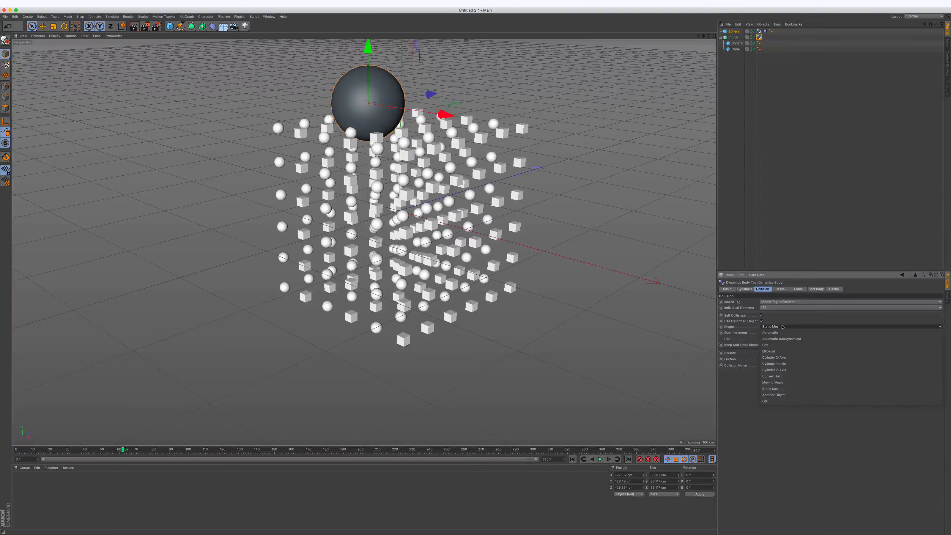
pyautogui.click(770, 333)
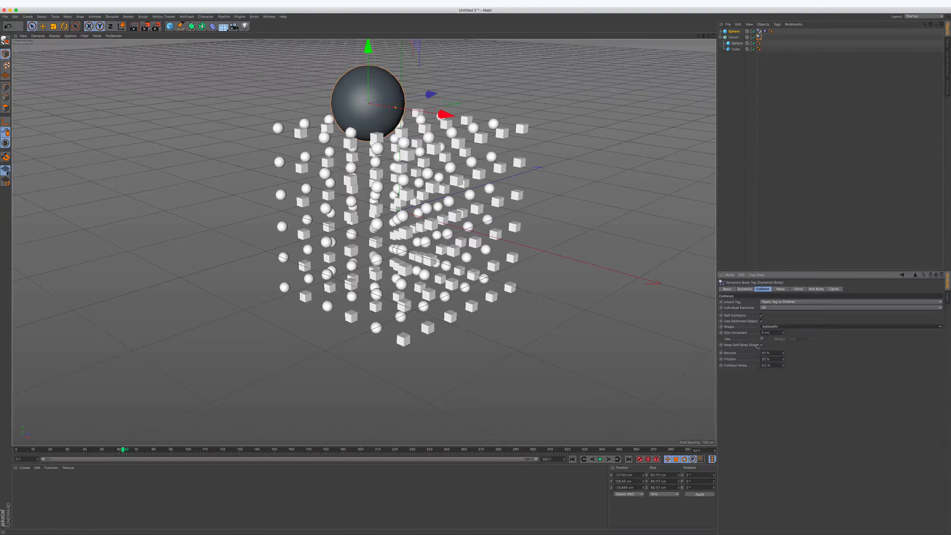
pyautogui.click(573, 460)
pyautogui.click(601, 459)
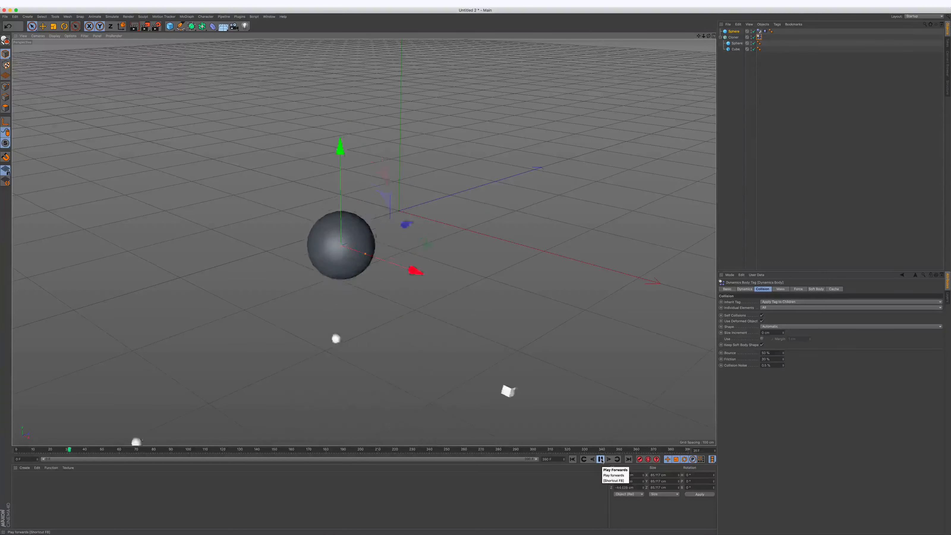
pyautogui.click(601, 459)
pyautogui.click(572, 459)
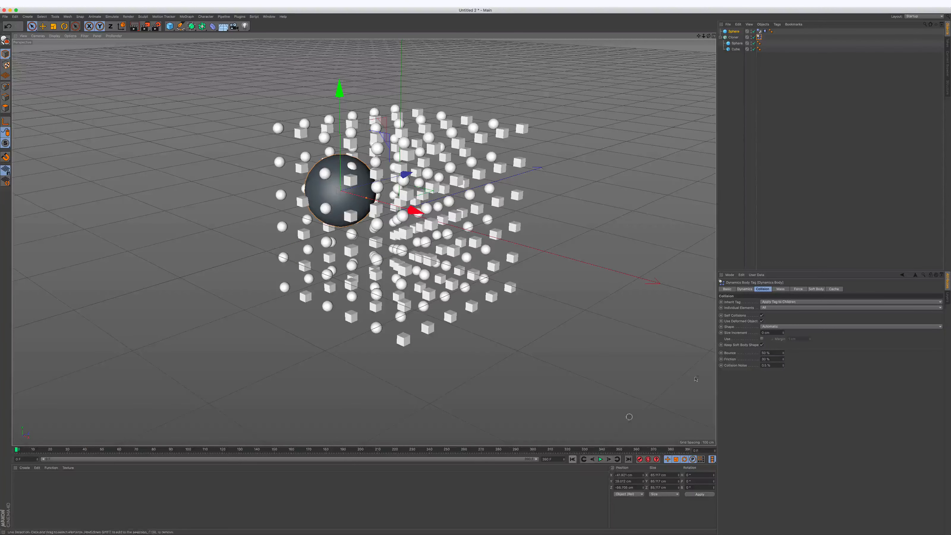
# Set the Cloner's dynamics collision shape to Moving Mesh, play the simulation and rewind to the first frame
pyautogui.click(784, 326)
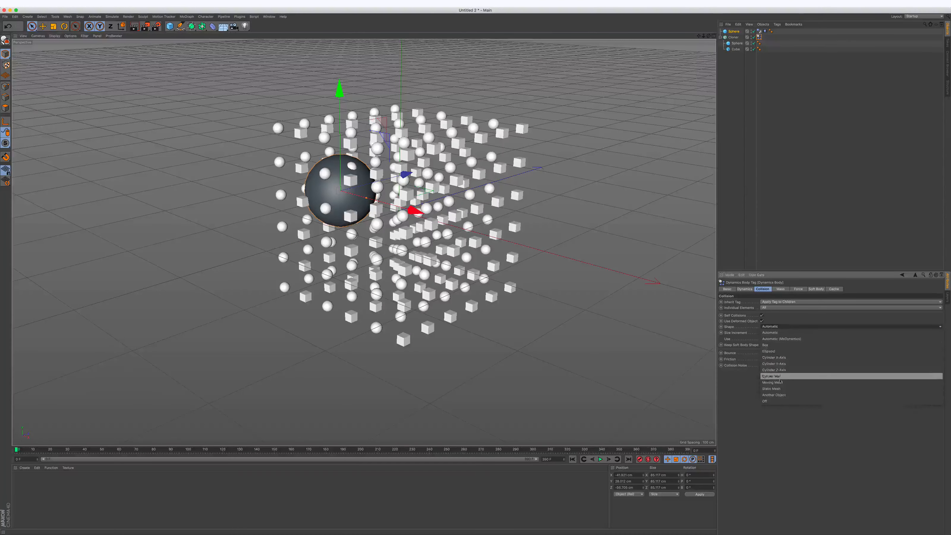
pyautogui.click(785, 385)
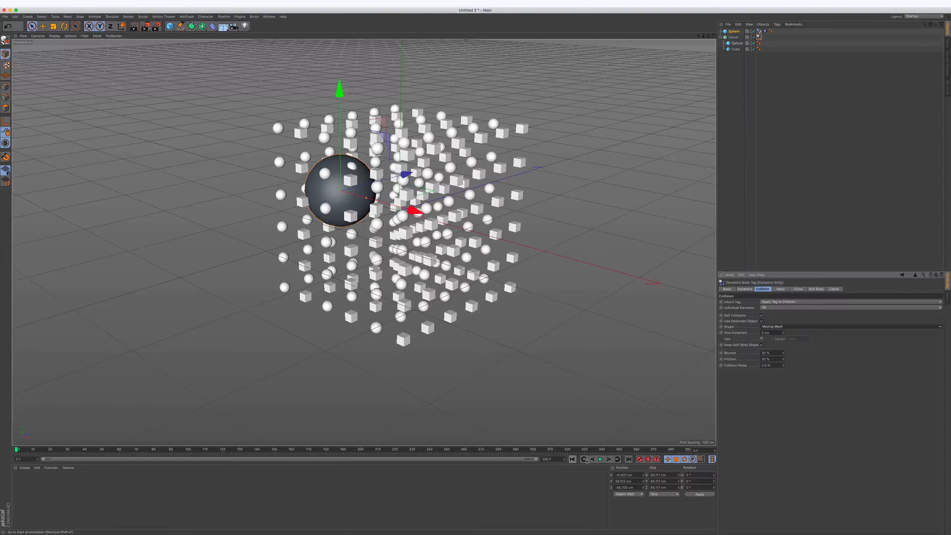
pyautogui.click(600, 459)
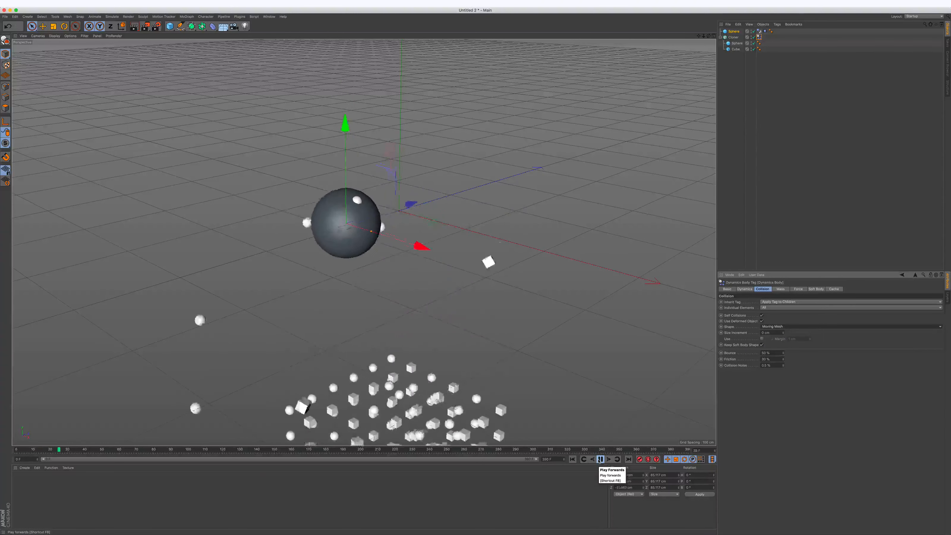
pyautogui.click(601, 459)
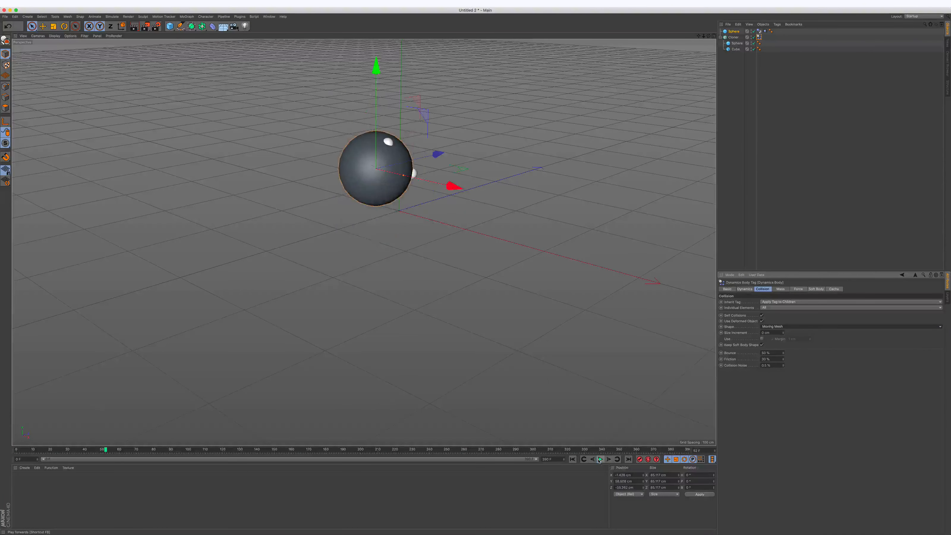
pyautogui.click(573, 460)
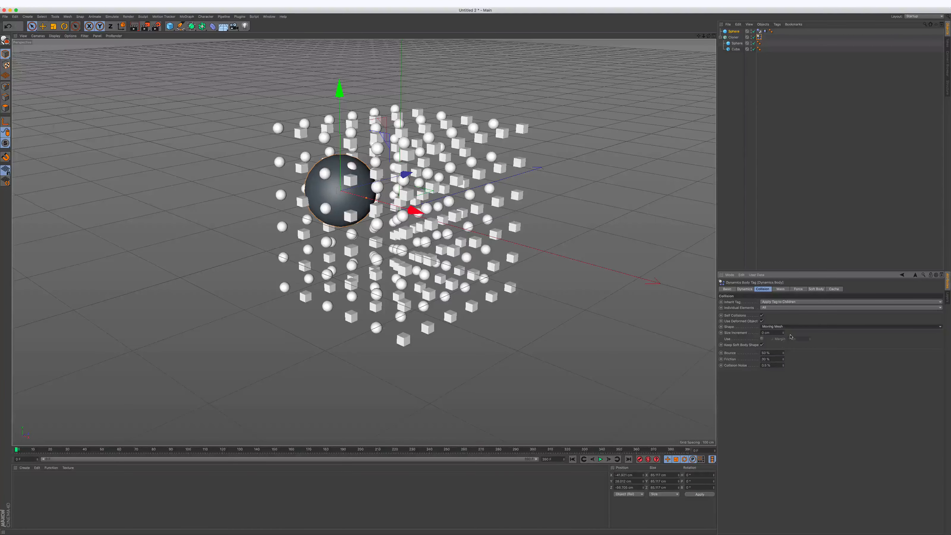
# Set the Follow Position force in the Cloner's dynamics tag and play the simulation
pyautogui.click(799, 290)
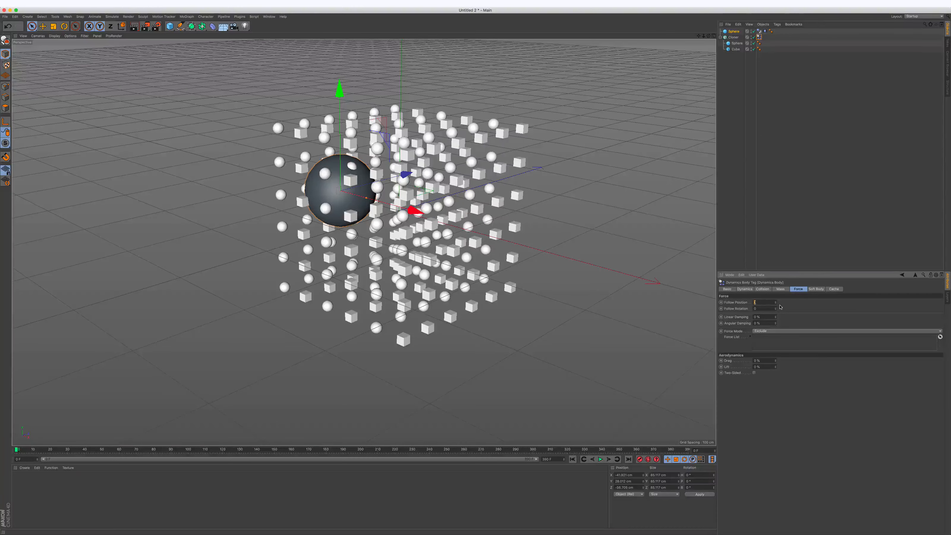
pyautogui.scroll(5, 619, 415)
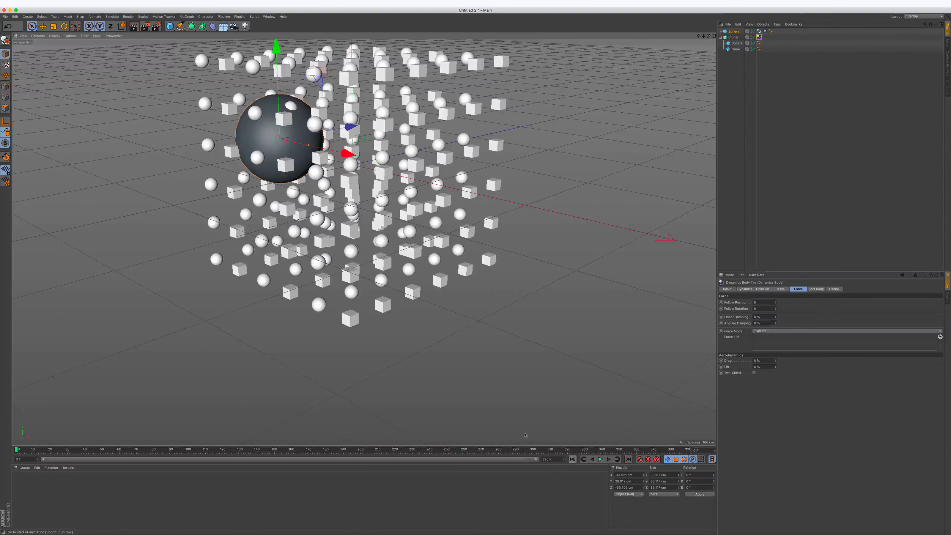
pyautogui.scroll(-5, 393, 281)
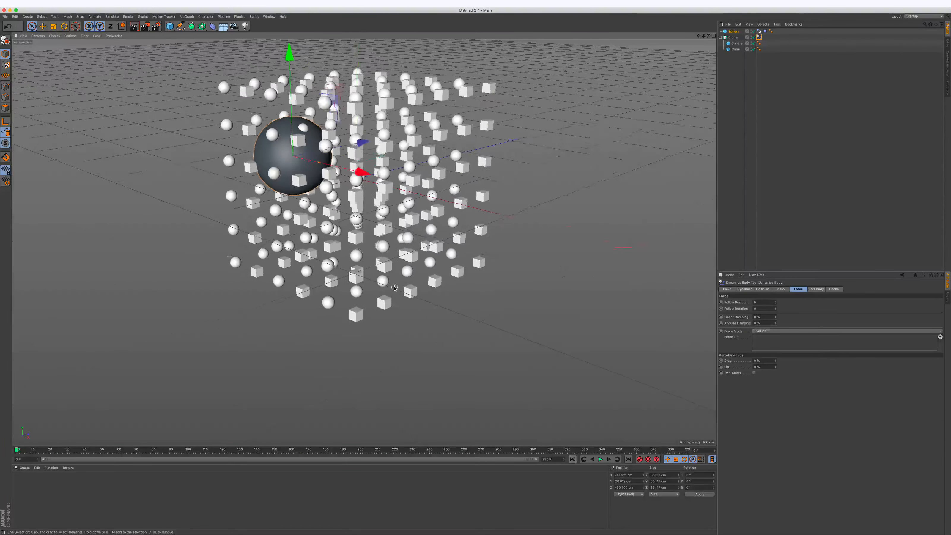
pyautogui.keyDown('alt'); pyautogui.moveTo(394, 229); pyautogui.dragTo(419, 273, button='middle'); pyautogui.keyUp('alt')
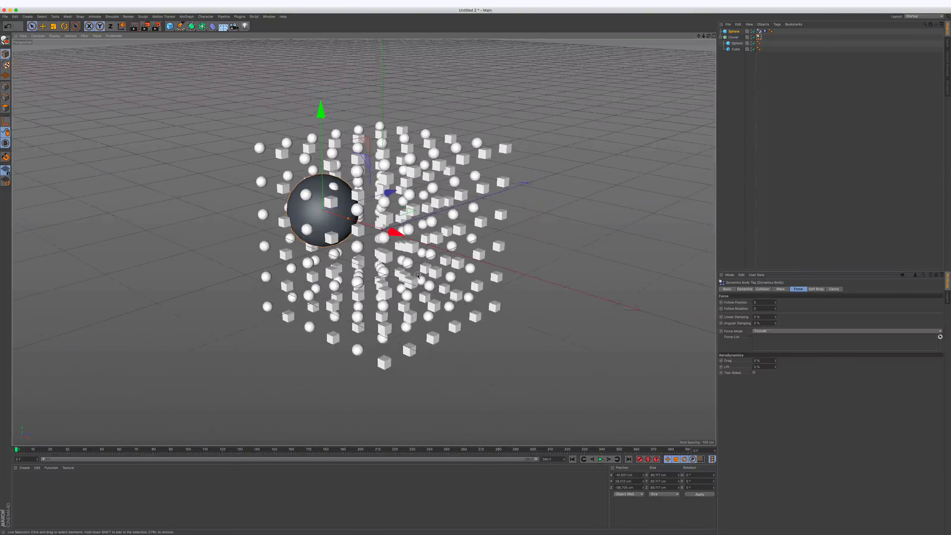
pyautogui.click(601, 459)
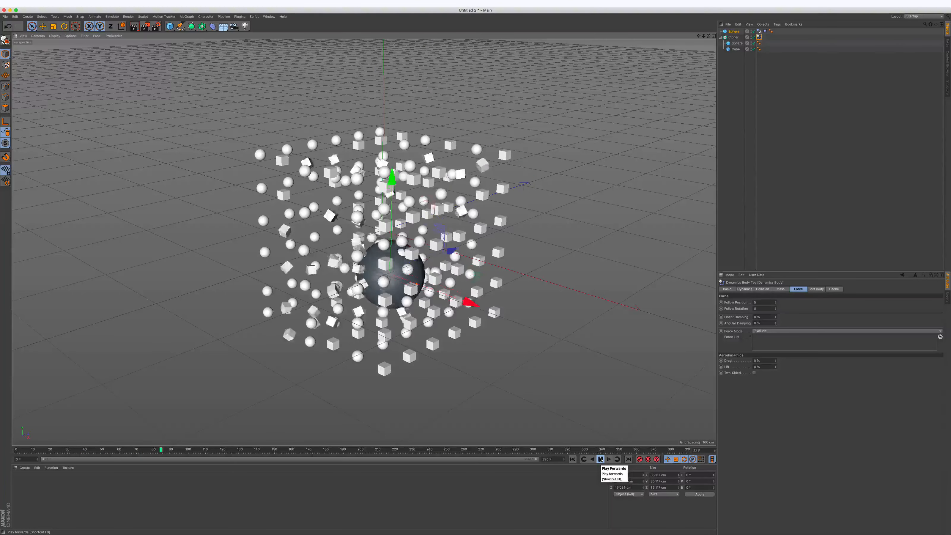
pyautogui.click(601, 460)
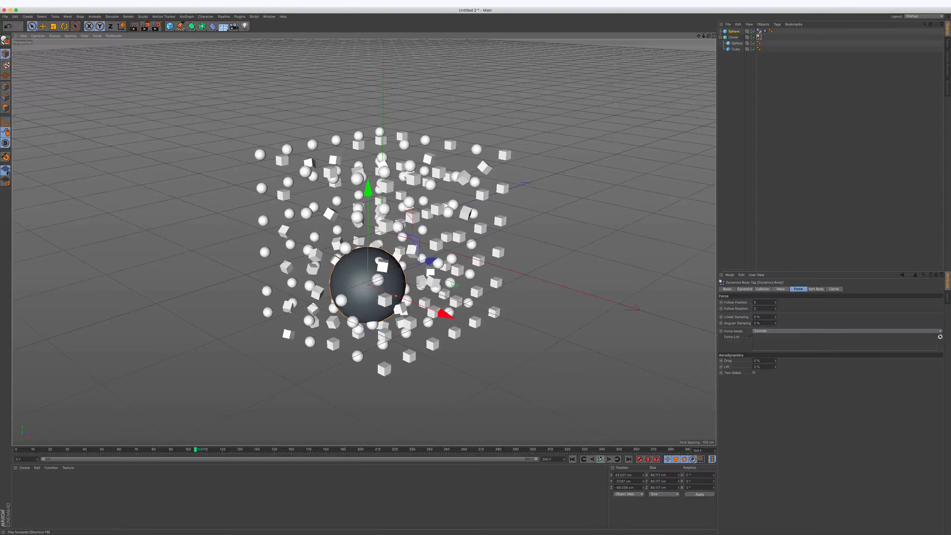
# Set the Cloner's grid count to 8 in all three directions
pyautogui.click(734, 37)
pyautogui.click(737, 329)
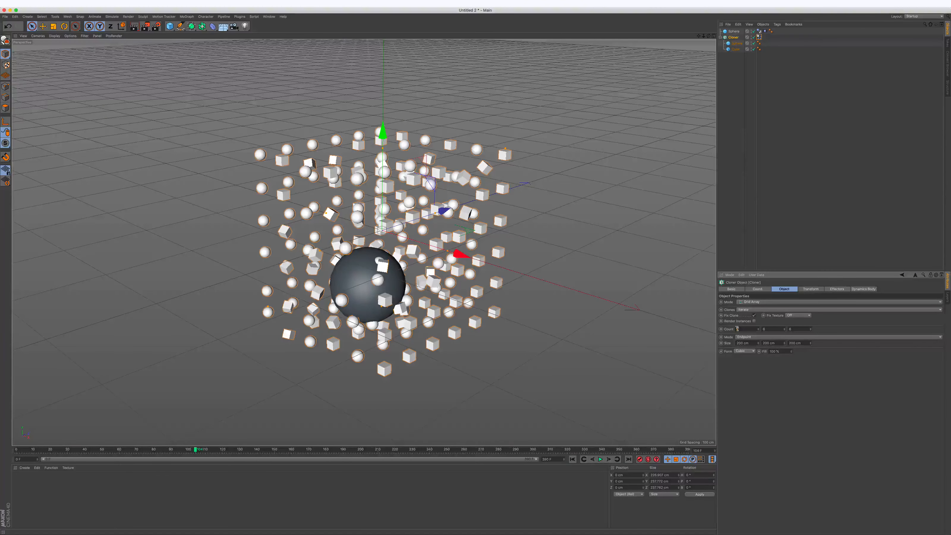
pyautogui.moveTo(767, 329); pyautogui.dragTo(763, 329)
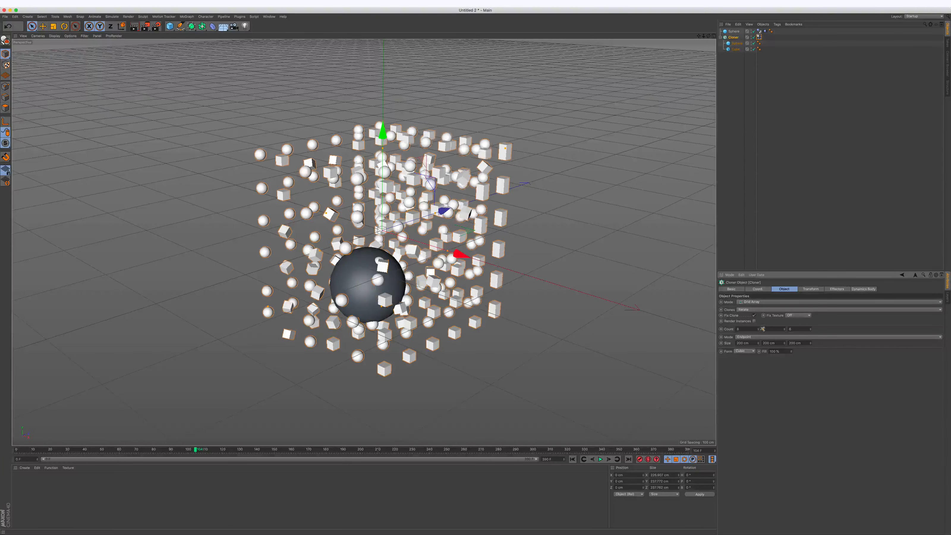
pyautogui.write('8')
pyautogui.click(790, 366)
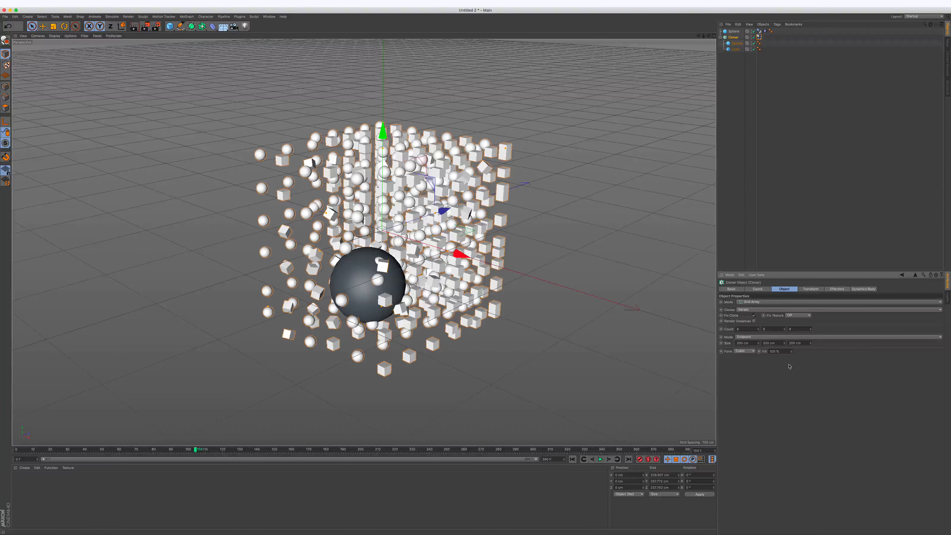
# Play the simulation of the denser clone grid from the start and stop it at about frame 150
pyautogui.click(572, 459)
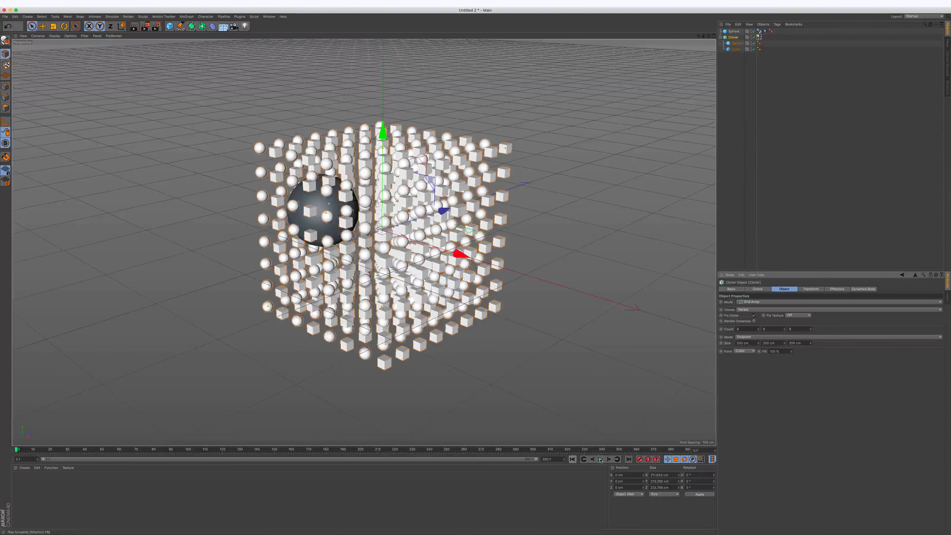
pyautogui.click(600, 459)
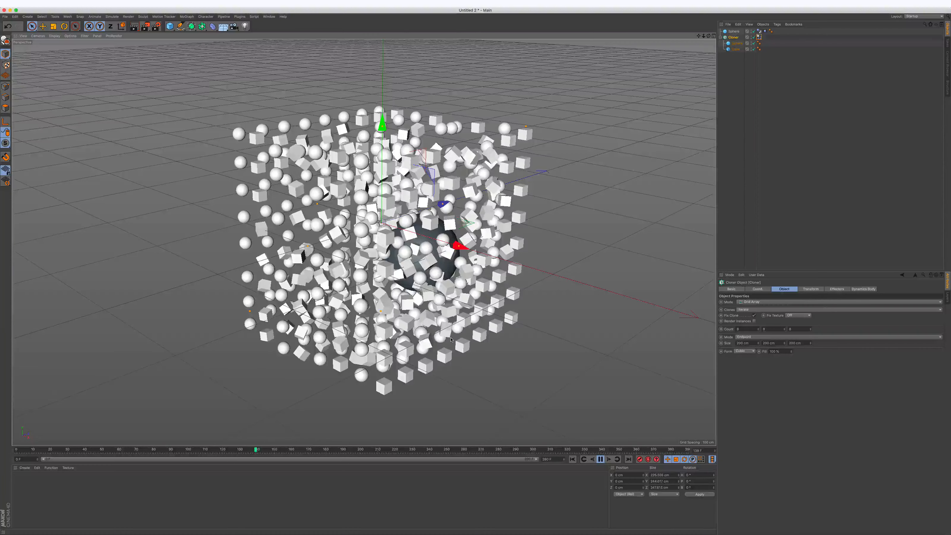
pyautogui.click(606, 460)
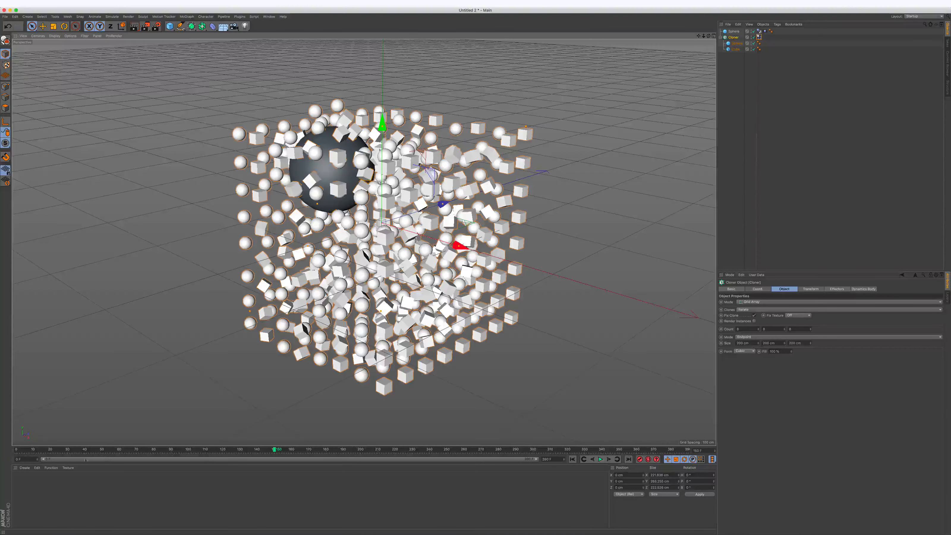
# Load the MercyMat material file from the MercyMaterials folder into the scene
pyautogui.click(24, 468)
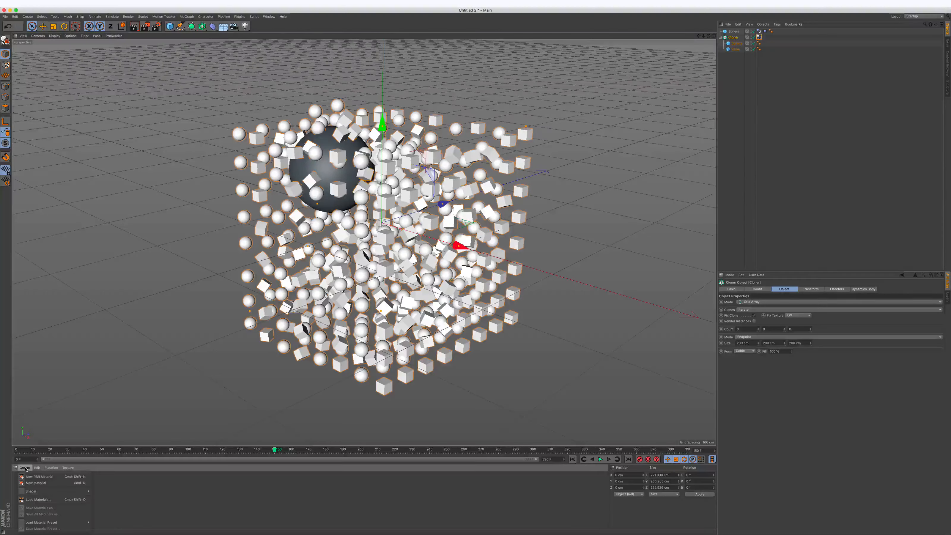
pyautogui.click(48, 499)
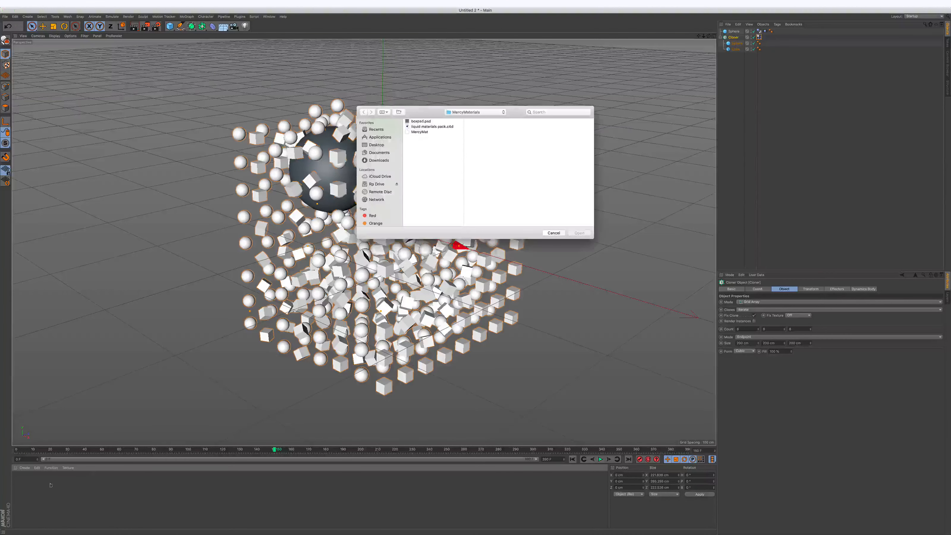
pyautogui.click(418, 132)
pyautogui.click(579, 233)
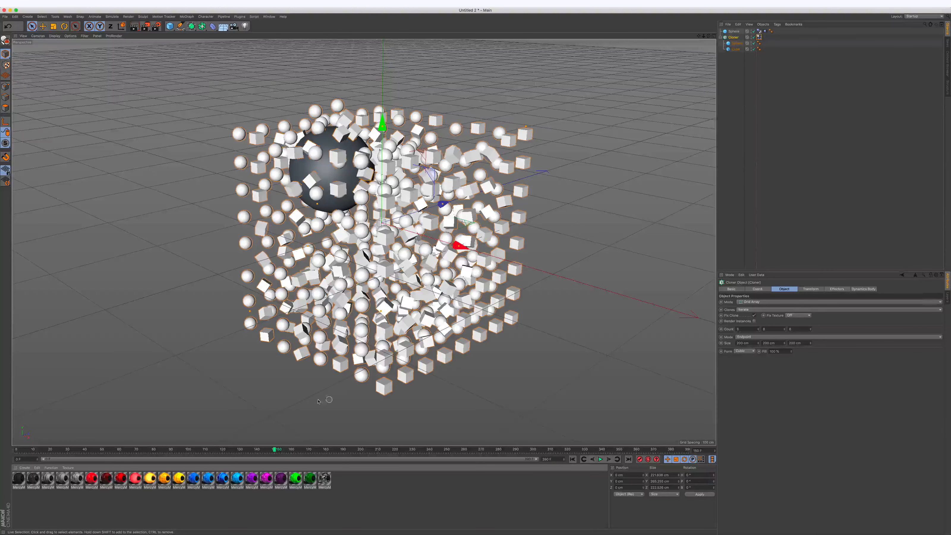
# Apply a dark blue material to the cloned sphere, a light blue one to the collider sphere and a yellow-orange one to the cube
pyautogui.click(193, 481)
pyautogui.moveTo(584, 213); pyautogui.dragTo(742, 43)
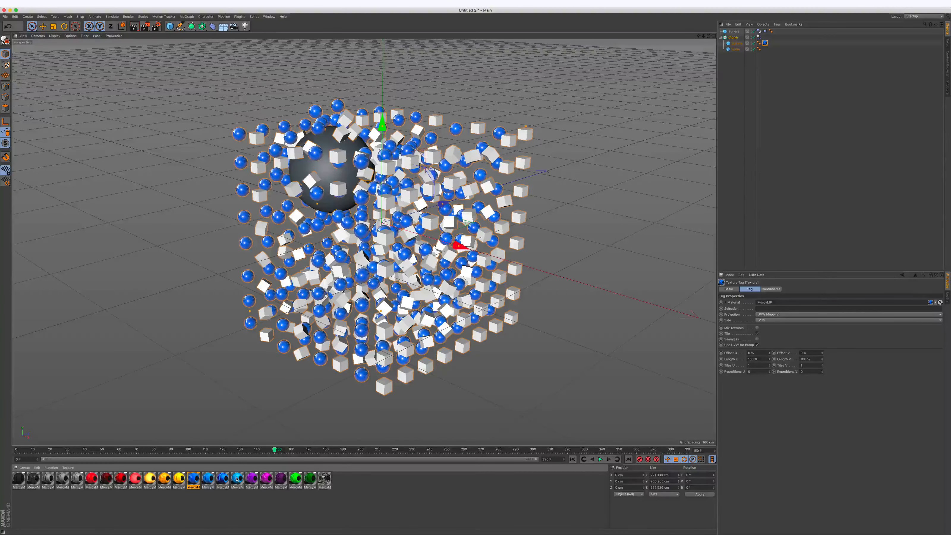
pyautogui.moveTo(237, 480); pyautogui.dragTo(737, 32)
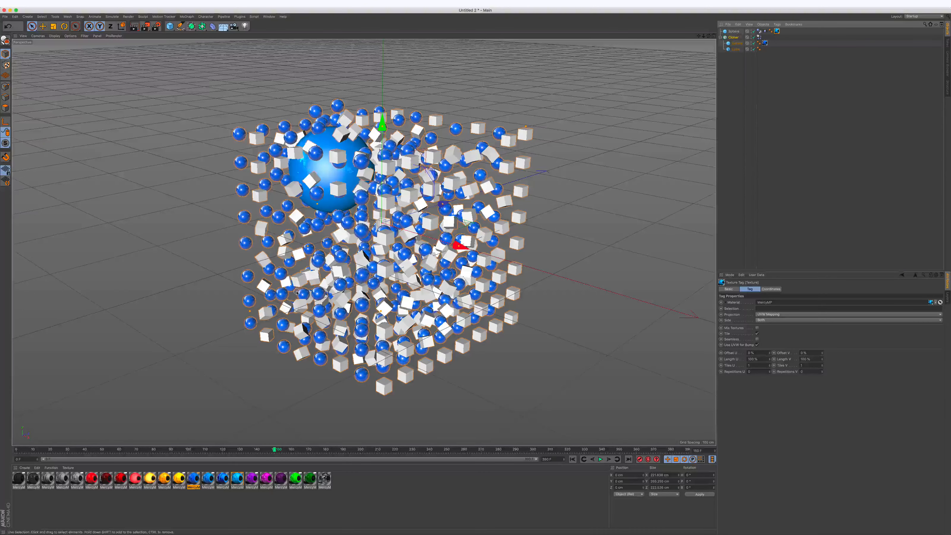
pyautogui.moveTo(182, 479)
pyautogui.mouseDown()
pyautogui.moveTo(488, 312)
pyautogui.moveTo(734, 50)
pyautogui.mouseUp()
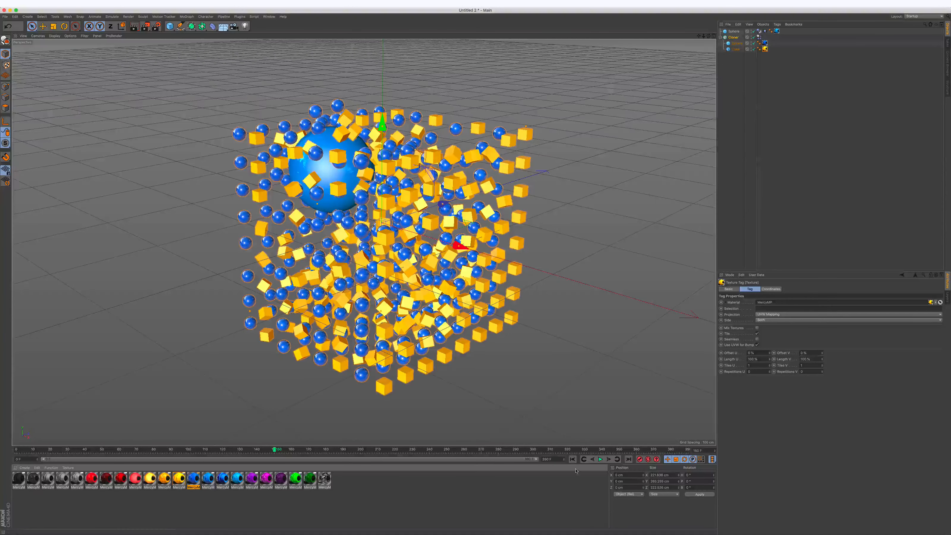
# Play the simulation from the start and set the Follow Rotation force in the Cloner's dynamics tag to 5
pyautogui.click(573, 460)
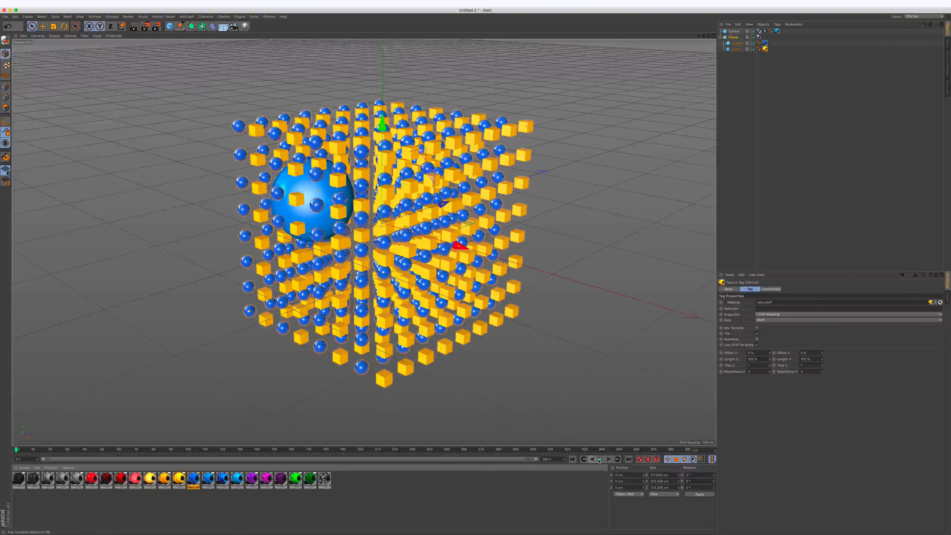
pyautogui.click(600, 459)
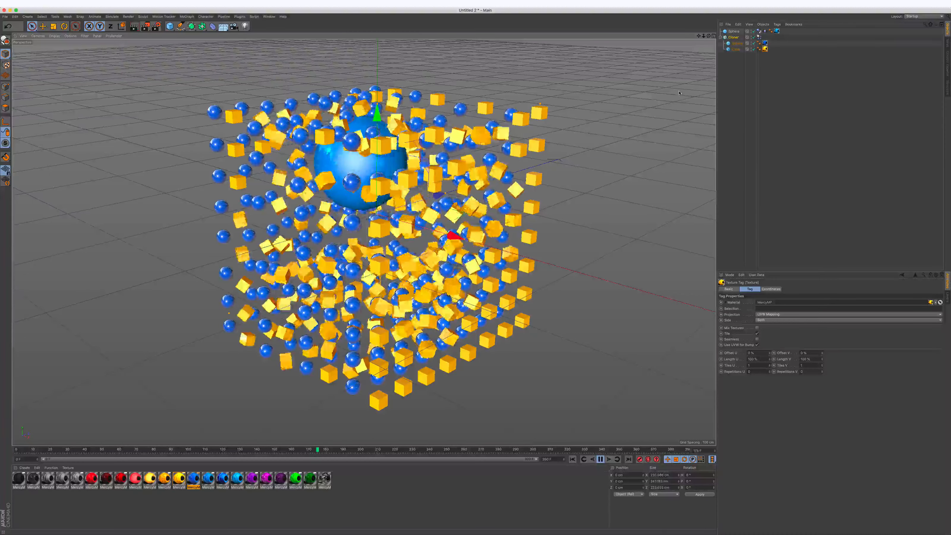
pyautogui.click(760, 37)
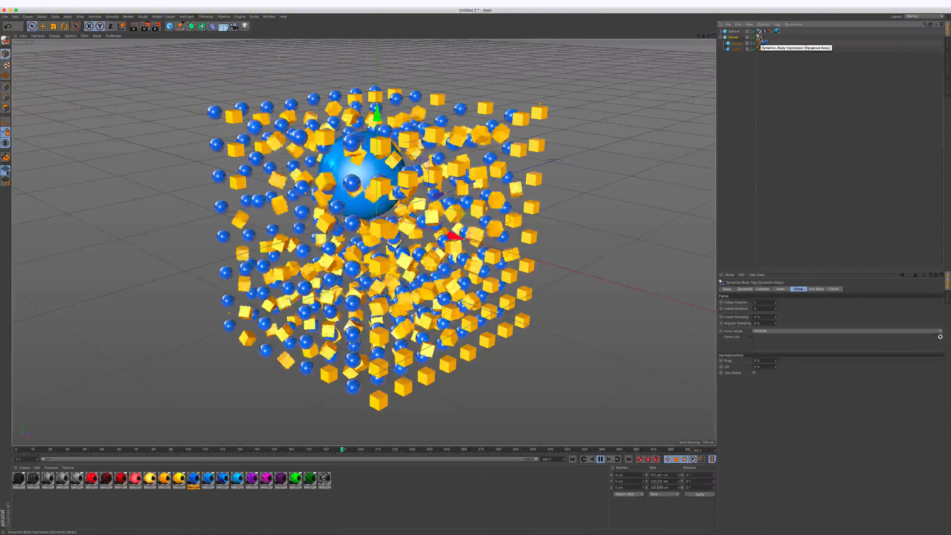
pyautogui.click(763, 308)
pyautogui.write('5')
pyautogui.press('Return')
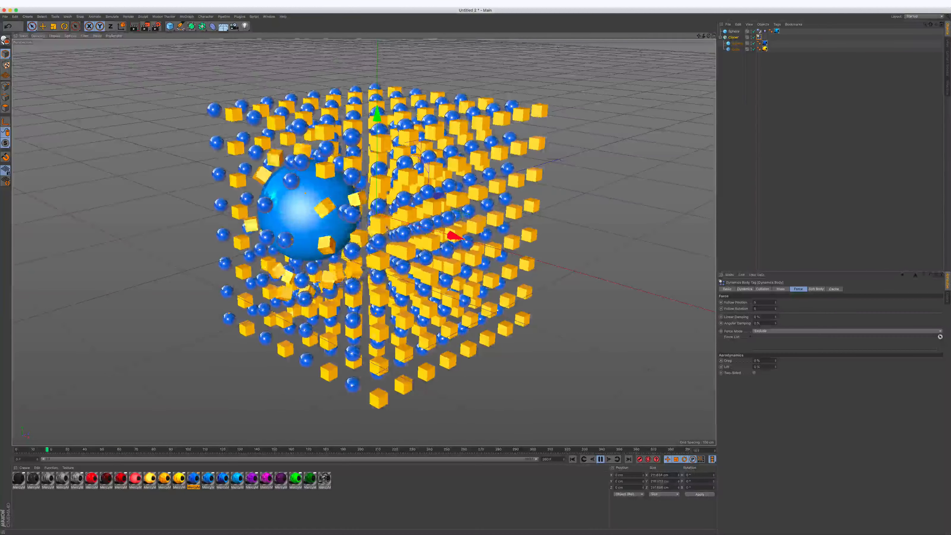
# Examine the running simulation from a different angle and stop it at about frame 190
pyautogui.keyDown('alt'); pyautogui.moveTo(388, 213); pyautogui.dragTo(376, 245, button='right'); pyautogui.keyUp('alt')
pyautogui.moveTo(390, 228)
pyautogui.keyDown('alt'); pyautogui.mouseDown()
pyautogui.moveTo(431, 226)
pyautogui.moveTo(429, 245)
pyautogui.moveTo(412, 264)
pyautogui.moveTo(381, 251)
pyautogui.moveTo(387, 218)
pyautogui.mouseUp(); pyautogui.keyUp('alt')
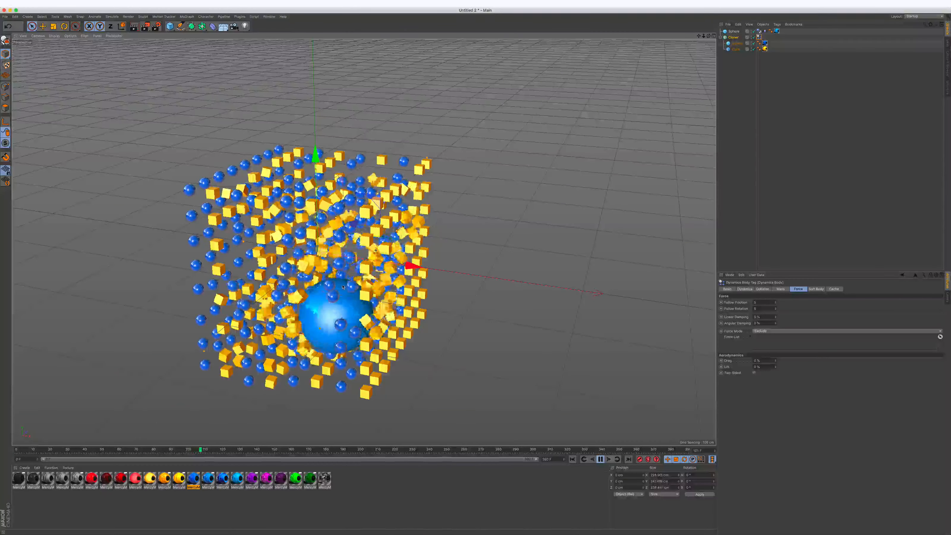
pyautogui.keyDown('alt'); pyautogui.moveTo(343, 287); pyautogui.dragTo(385, 259, button='middle'); pyautogui.keyUp('alt')
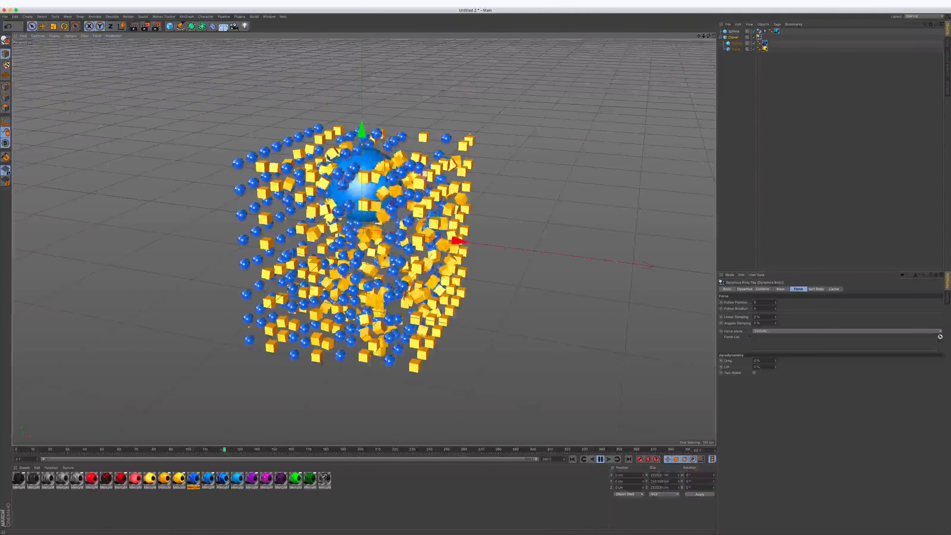
pyautogui.keyDown('alt'); pyautogui.moveTo(389, 241); pyautogui.dragTo(393, 230, button='right'); pyautogui.keyUp('alt')
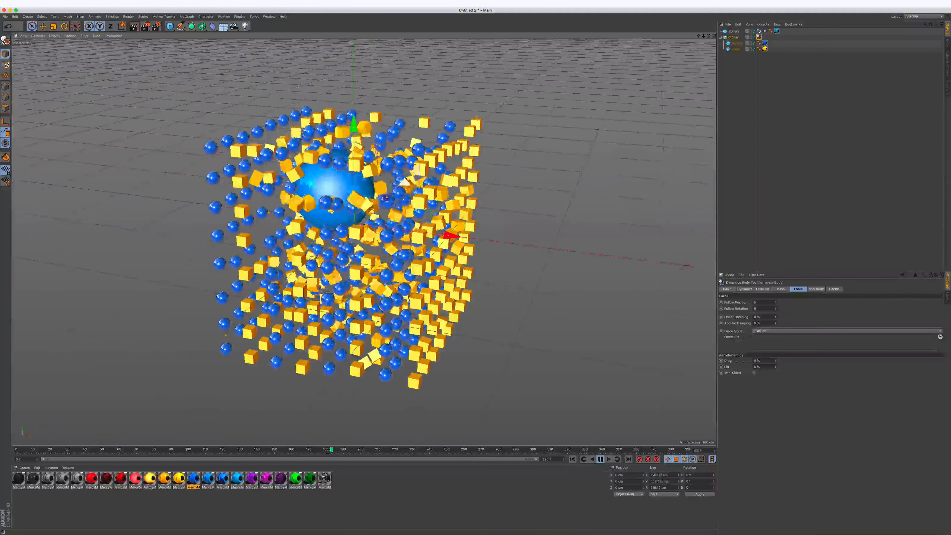
pyautogui.click(601, 459)
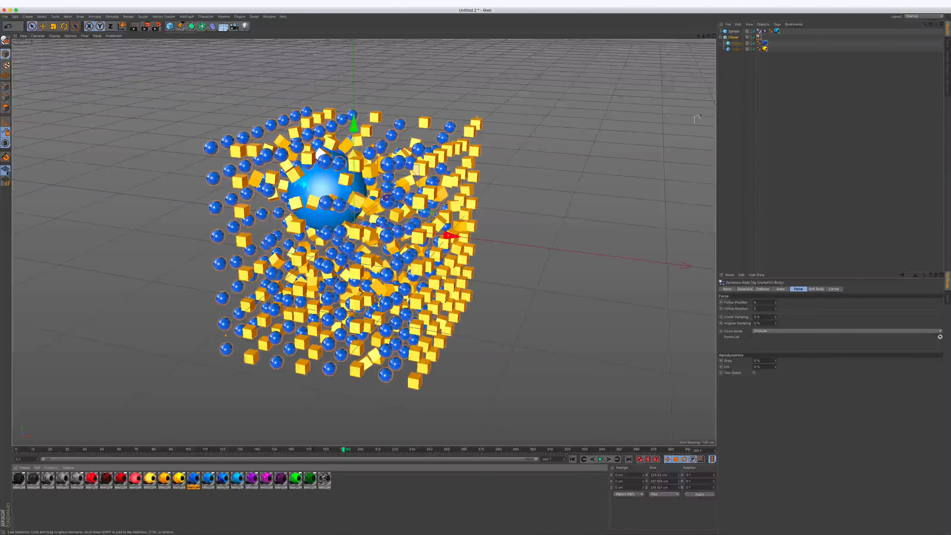
# Scale up the sphere and cube inside the Cloner slightly, both together
pyautogui.moveTo(741, 56); pyautogui.dragTo(730, 42)
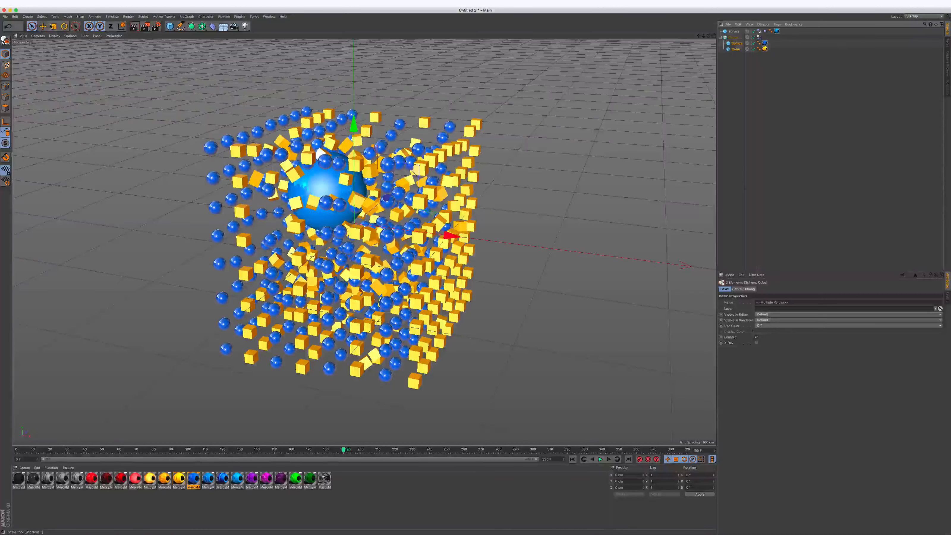
pyautogui.press('t')
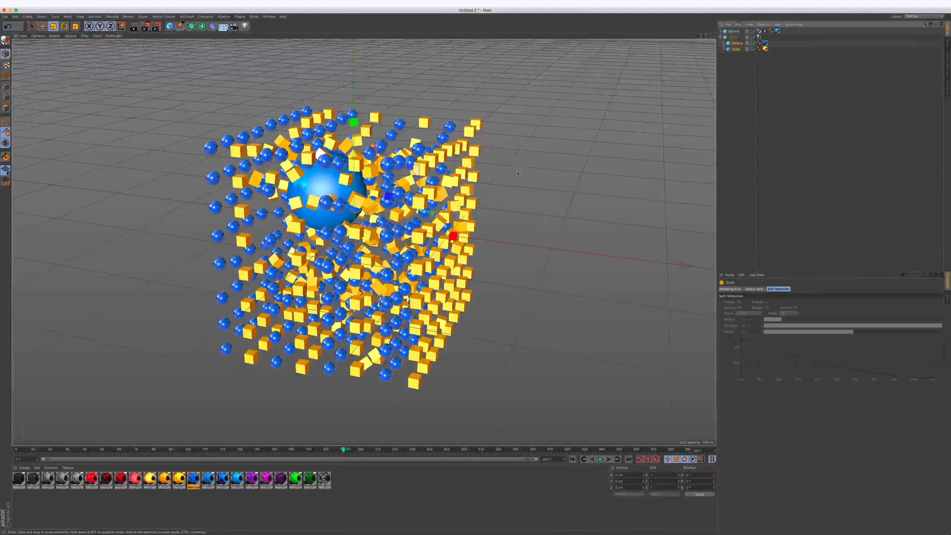
pyautogui.moveTo(508, 163); pyautogui.dragTo(544, 158)
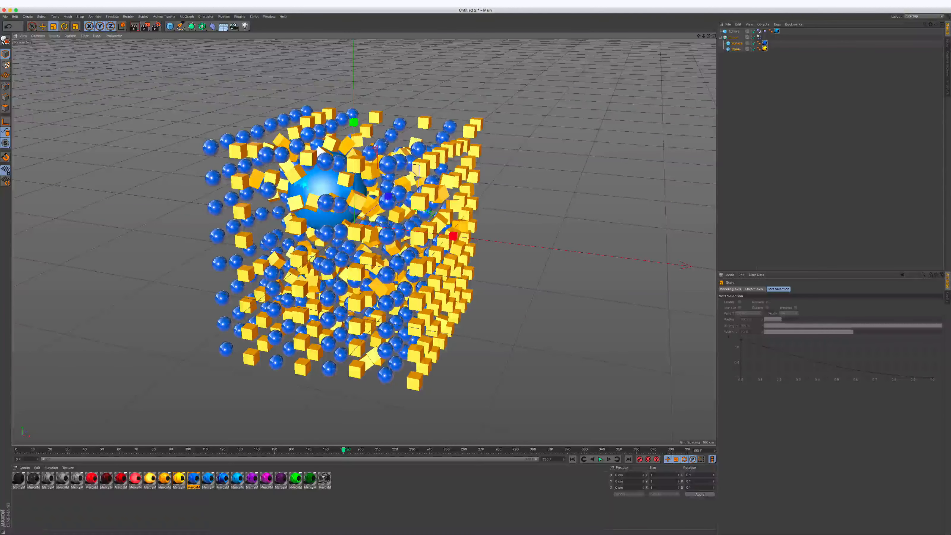
pyautogui.click(32, 25)
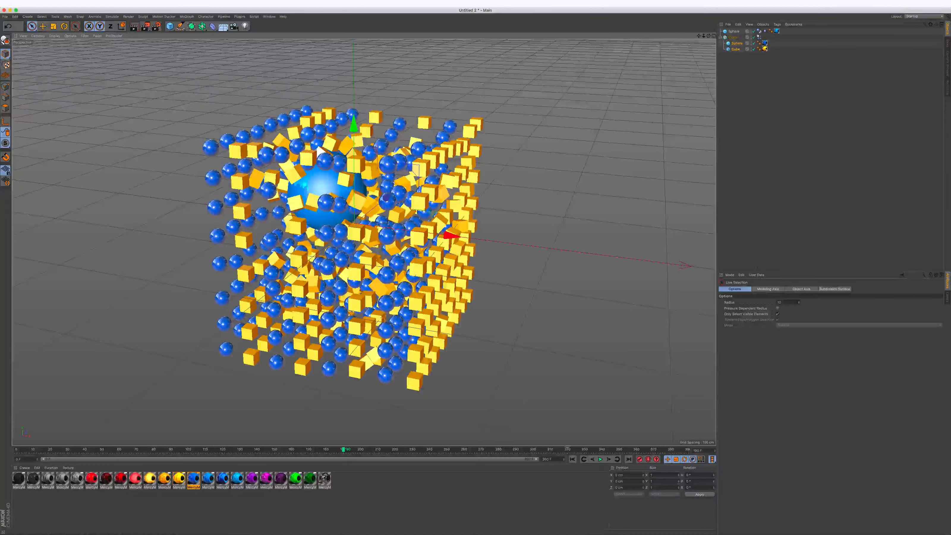
# Play the simulation of the enlarged clones from the start, stop it at about frame 194 and return to the first frame
pyautogui.click(572, 459)
pyautogui.click(601, 459)
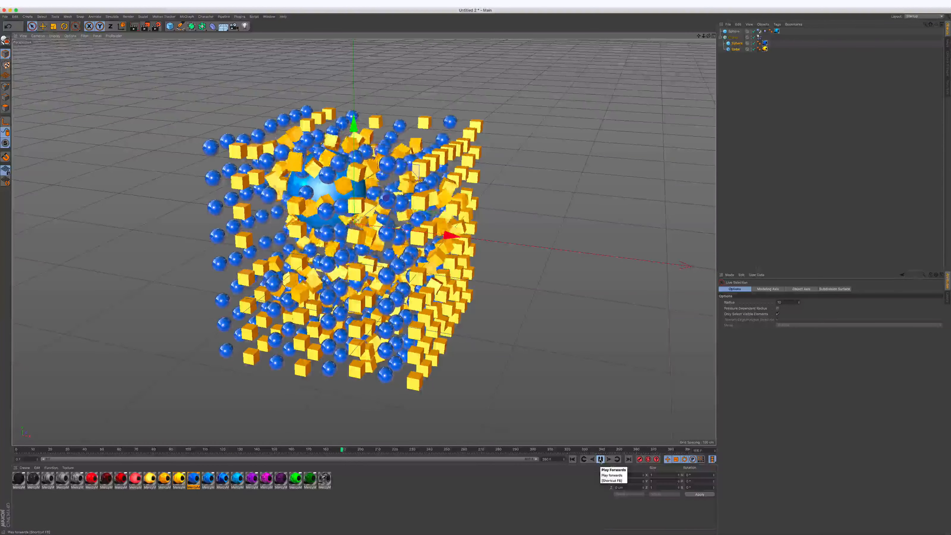
pyautogui.click(601, 460)
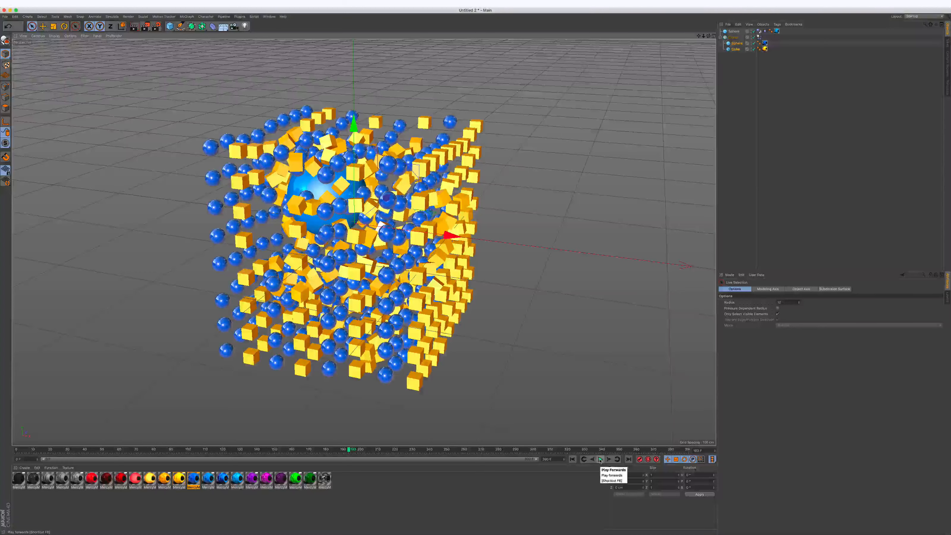
pyautogui.click(573, 460)
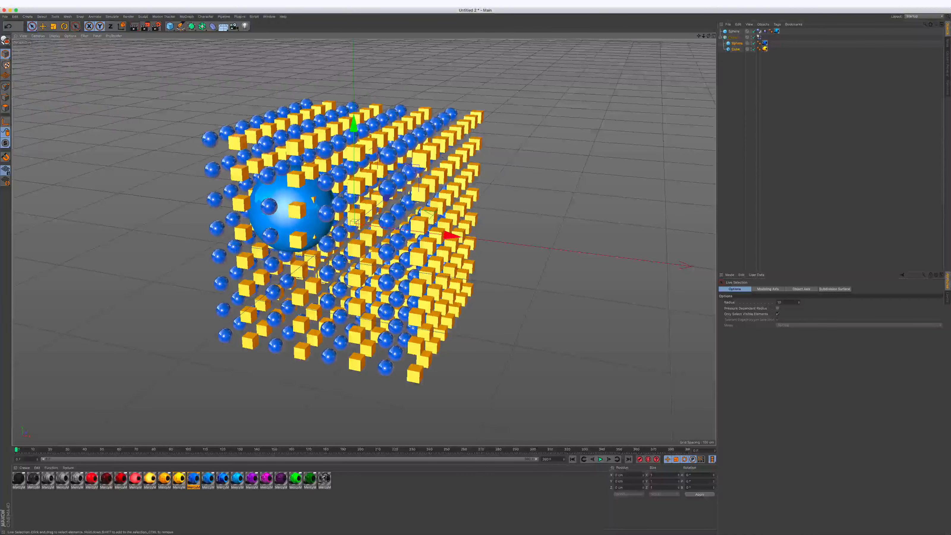
# Add a Floor object and lower it beneath the clone grid, to about -172 cm in Y
pyautogui.moveTo(223, 26); pyautogui.dragTo(248, 38)
pyautogui.scroll(-3, 363, 240)
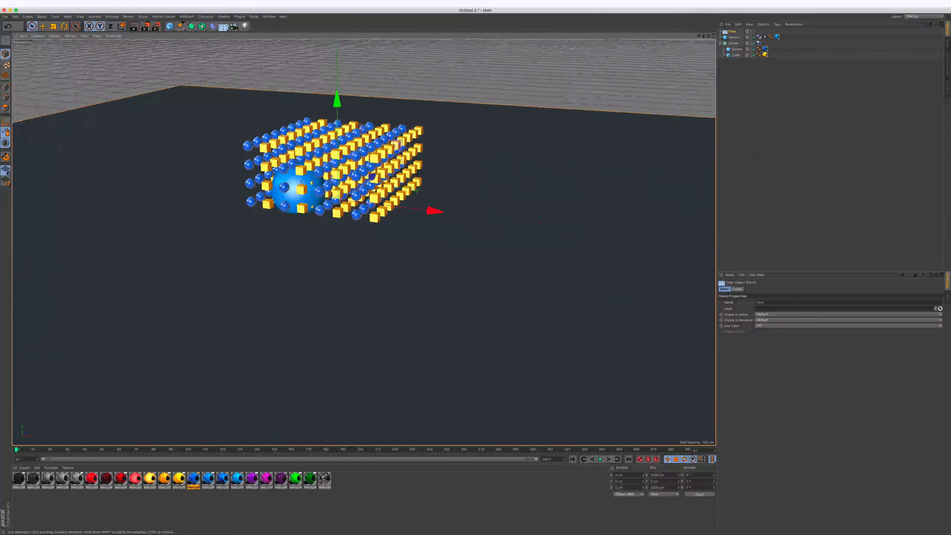
pyautogui.moveTo(337, 98); pyautogui.dragTo(328, 167)
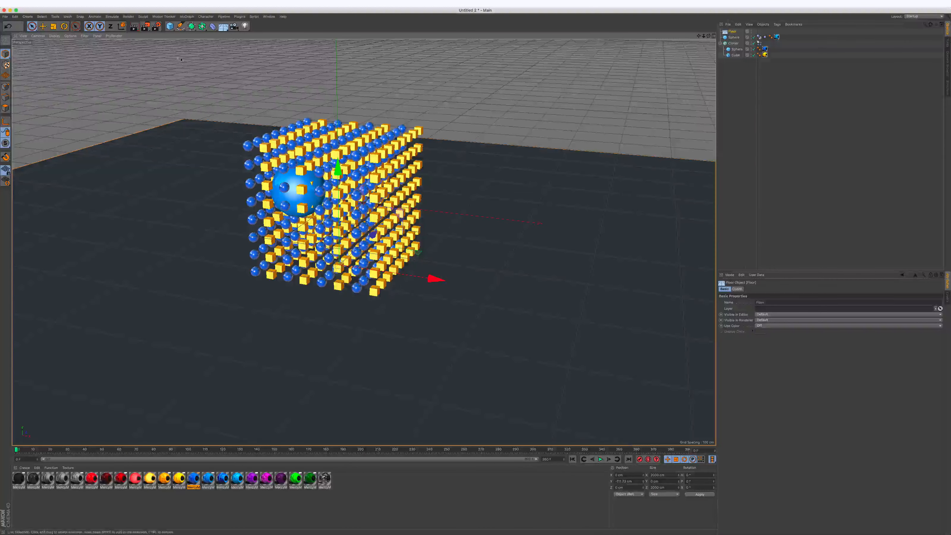
# Add a Physical Sky to the scene and enable its Clouds option
pyautogui.click(224, 26)
pyautogui.click(291, 34)
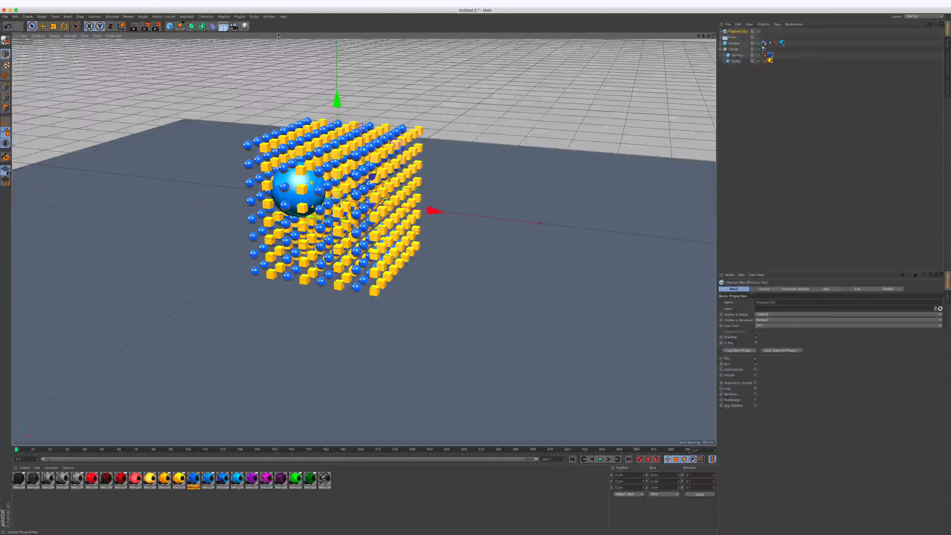
pyautogui.click(755, 375)
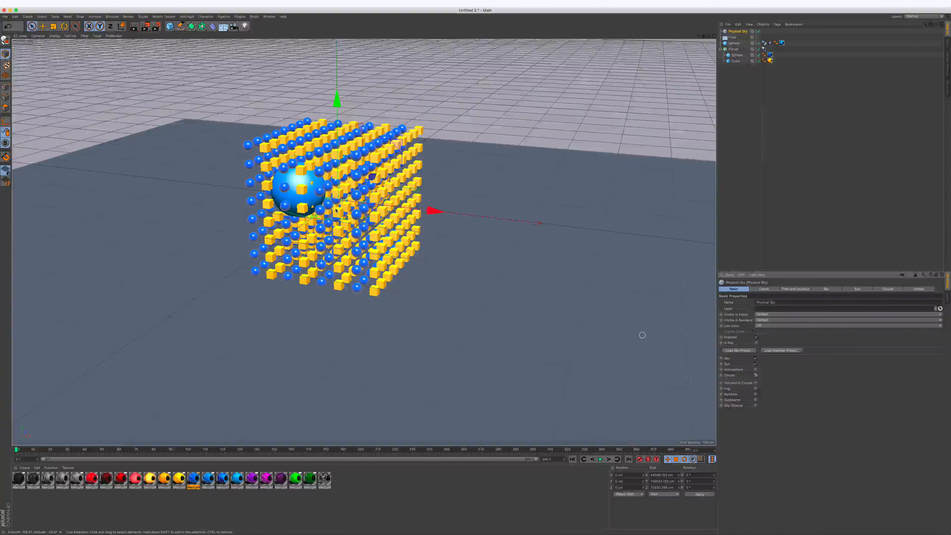
pyautogui.keyDown('alt'); pyautogui.moveTo(329, 205); pyautogui.dragTo(330, 180); pyautogui.keyUp('alt')
pyautogui.keyDown('alt'); pyautogui.moveTo(330, 180); pyautogui.dragTo(352, 129, button='right'); pyautogui.keyUp('alt')
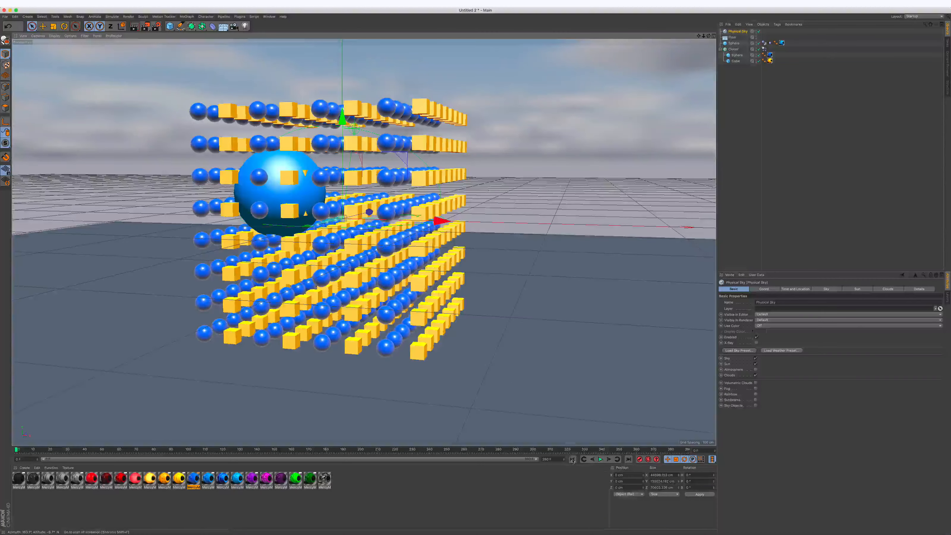
# Play the simulation briefly above the floor, then give the Floor object a Collider Body tag
pyautogui.click(600, 459)
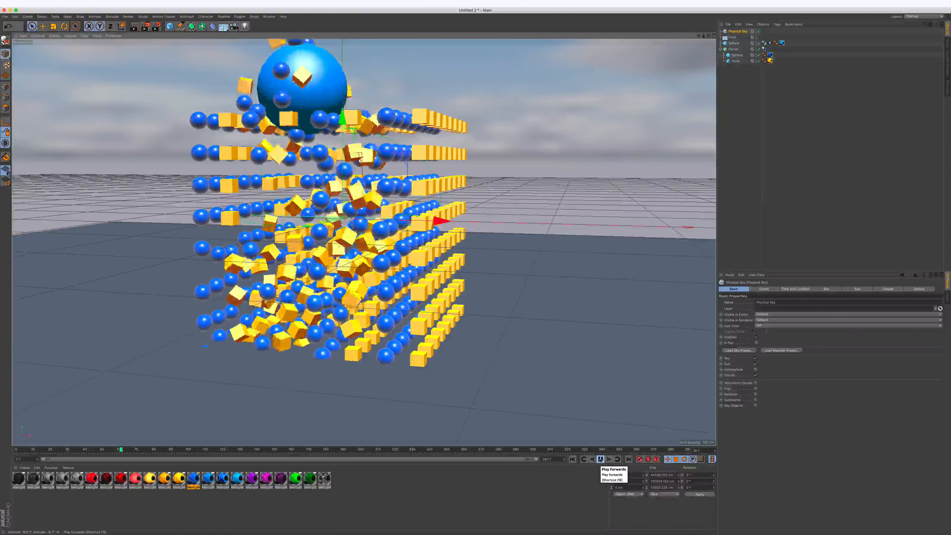
pyautogui.click(506, 404)
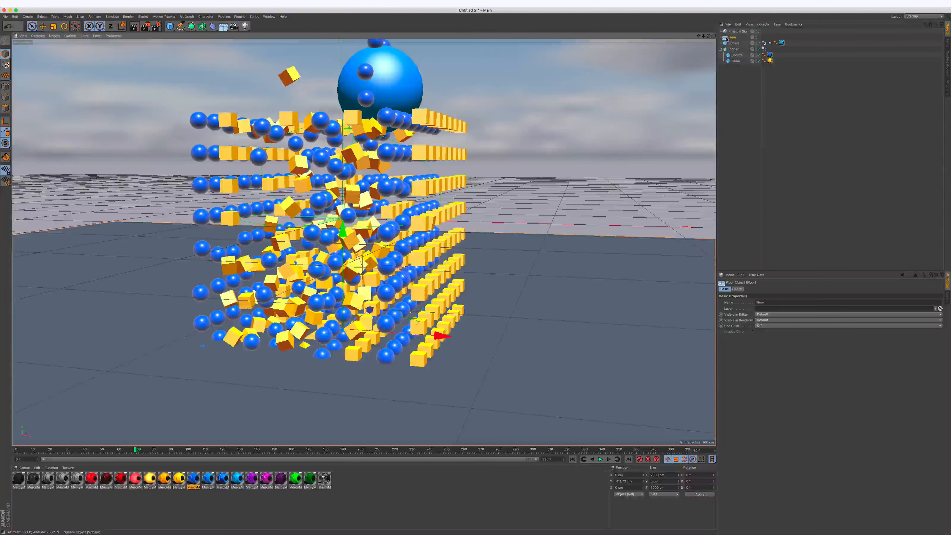
pyautogui.click(777, 25)
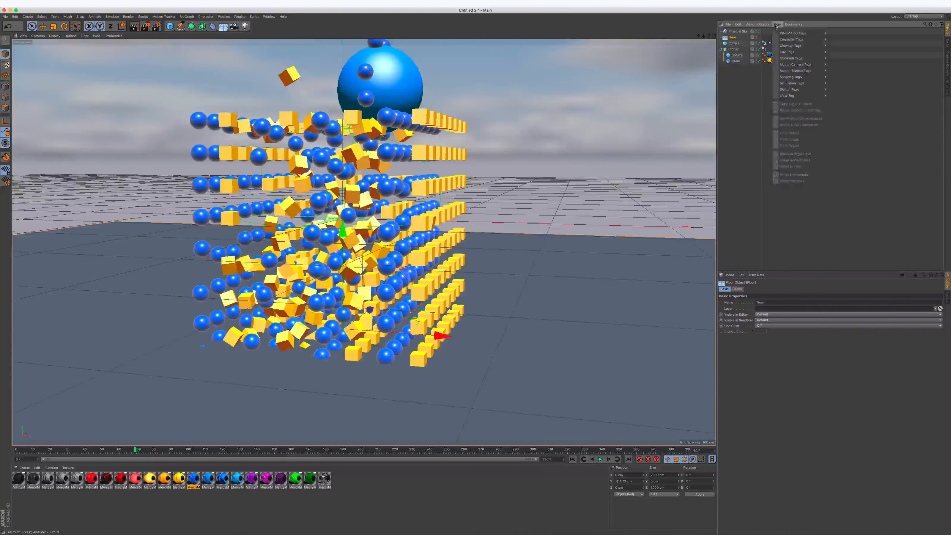
pyautogui.moveTo(813, 83)
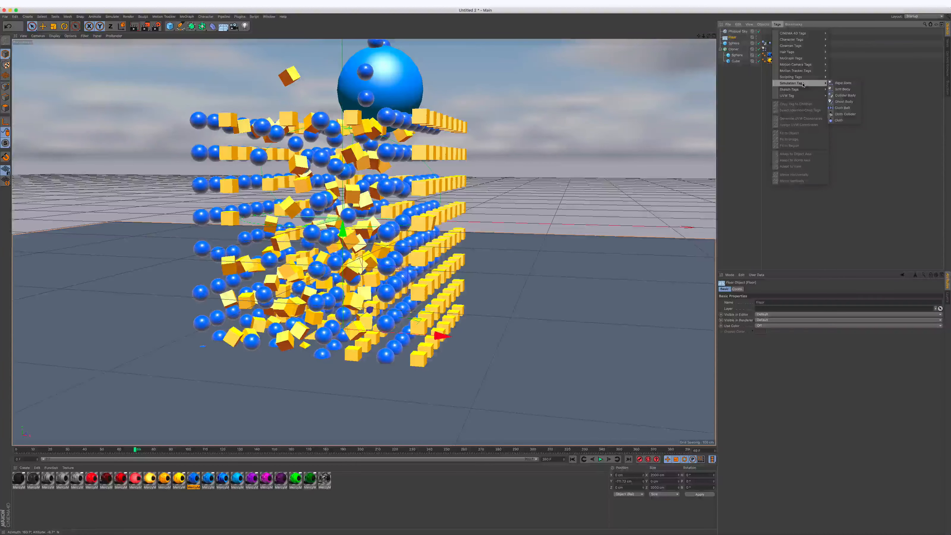
pyautogui.click(845, 95)
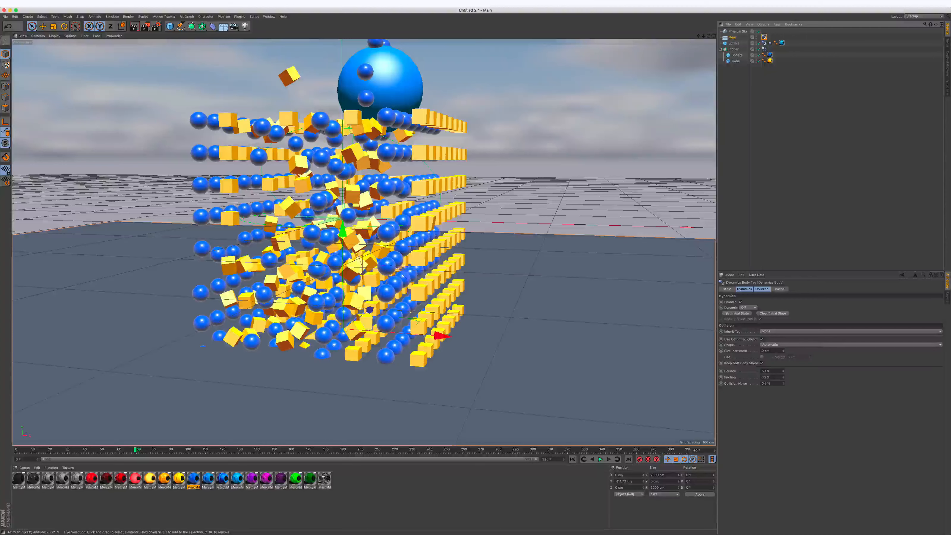
# Play the simulation with the floor collider from the start, stop it at about frame 278 and render the view
pyautogui.click(572, 460)
pyautogui.click(600, 459)
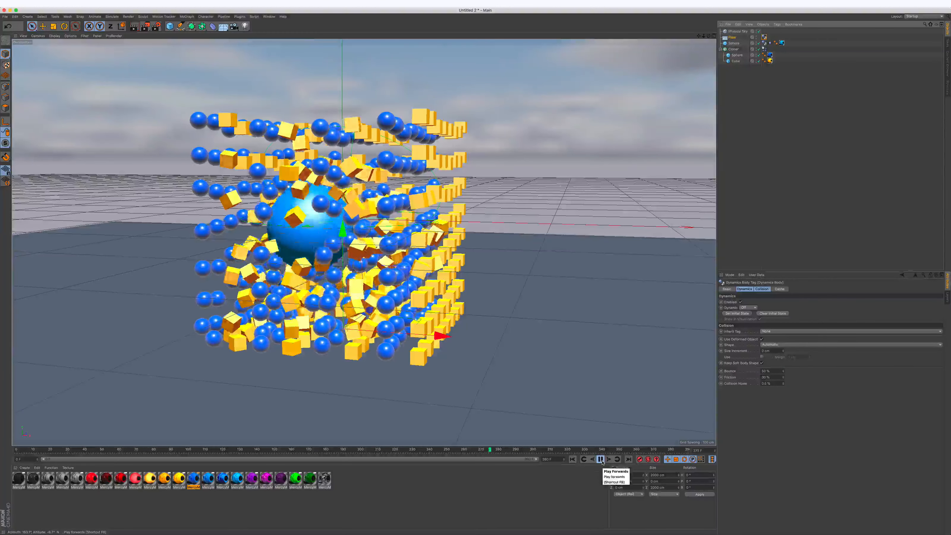
pyautogui.click(601, 459)
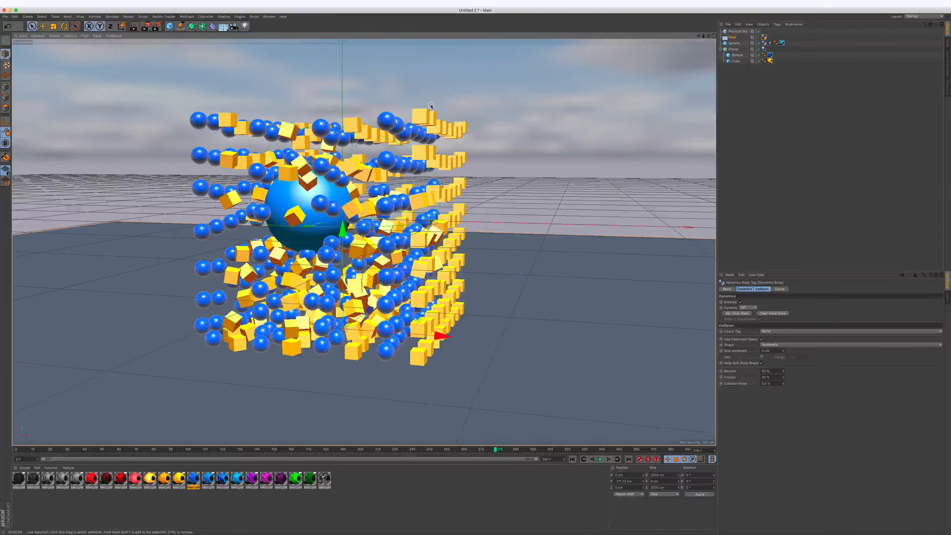
pyautogui.click(134, 27)
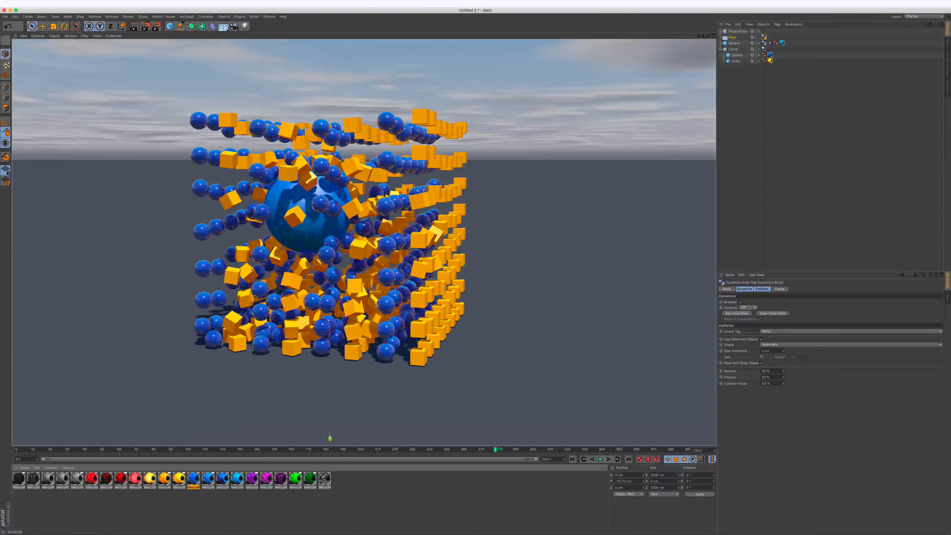
# Apply a black material to the floor and render the view again
pyautogui.moveTo(34, 478); pyautogui.dragTo(332, 423)
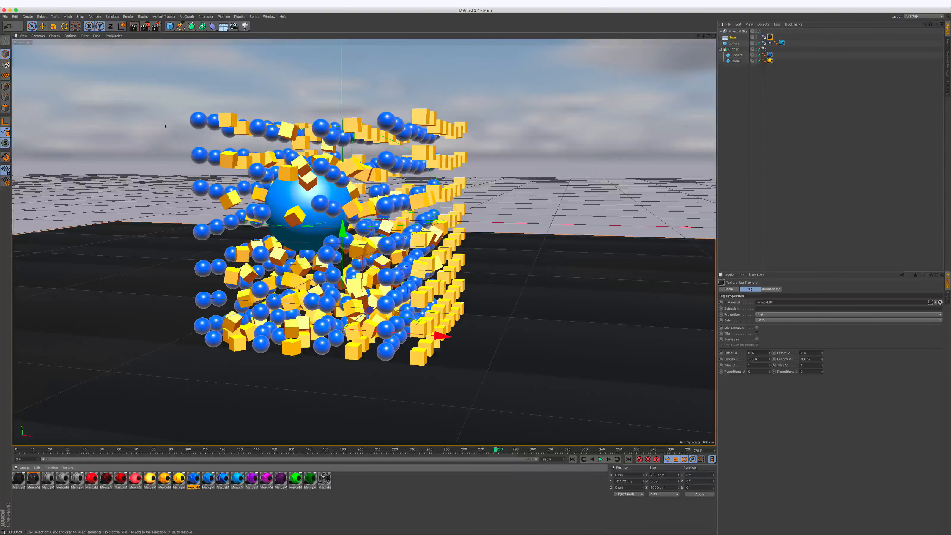
pyautogui.click(134, 30)
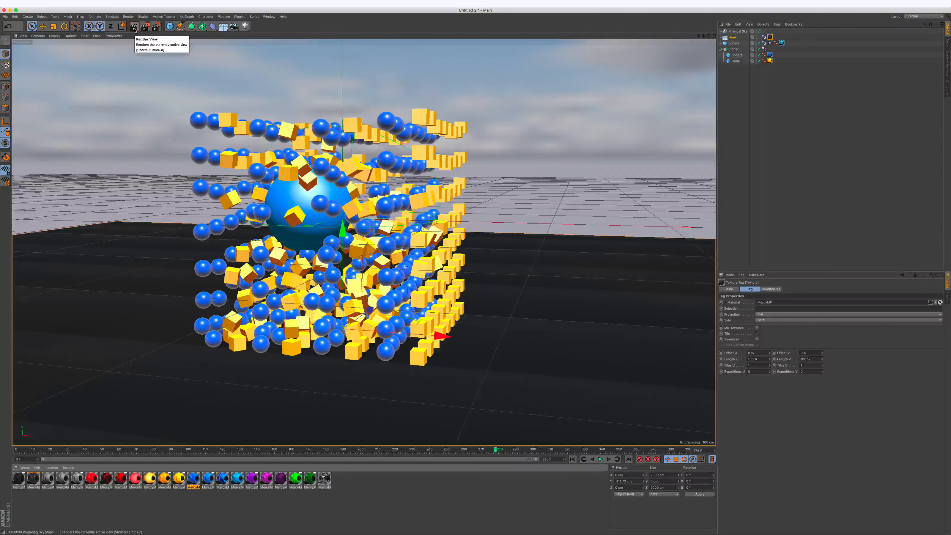